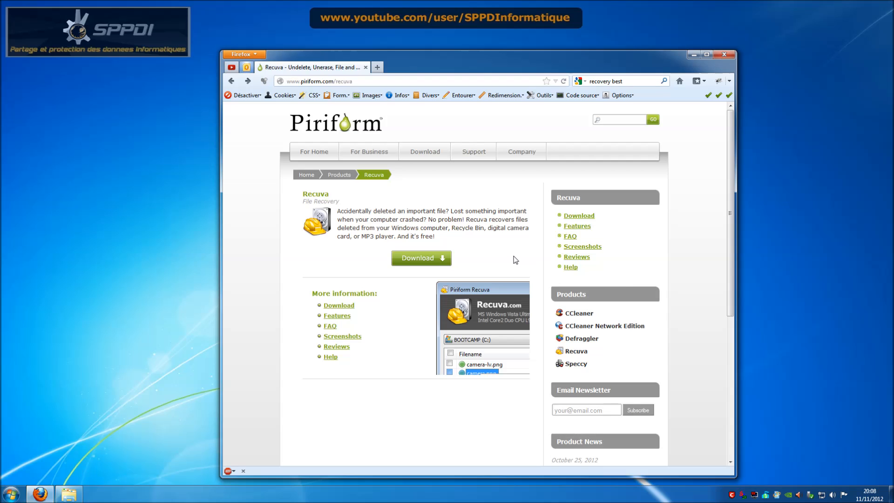
# - Open the free Recuva download from Piriform.com, start downloading rcsetup143.exe, and cancel saving the file
pyautogui.moveTo(337, 219); pyautogui.dragTo(442, 242)
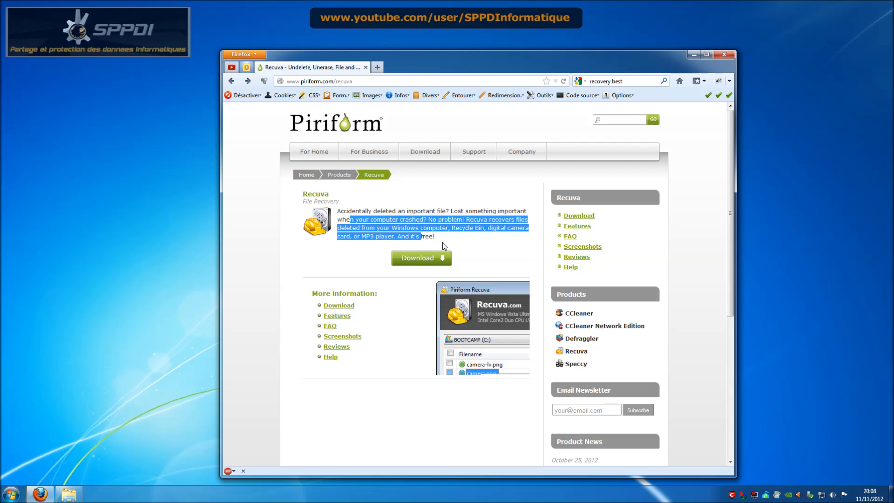
pyautogui.click(467, 247)
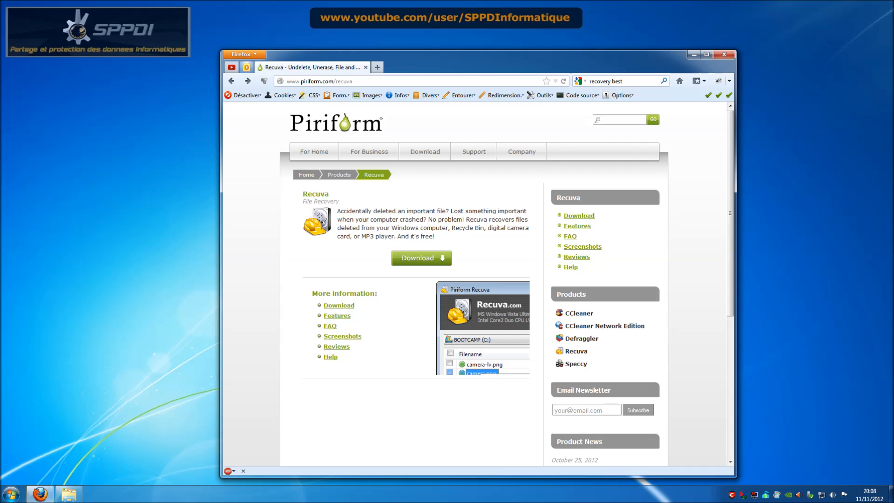
pyautogui.click(439, 263)
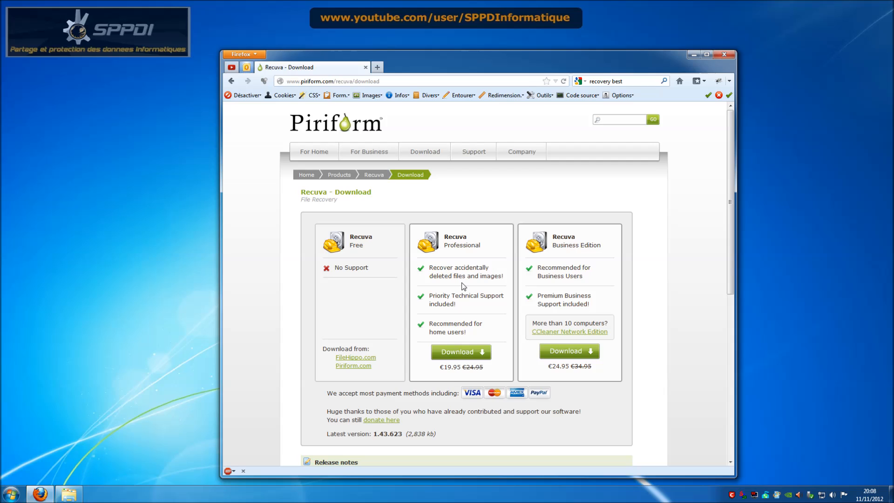
pyautogui.click(353, 365)
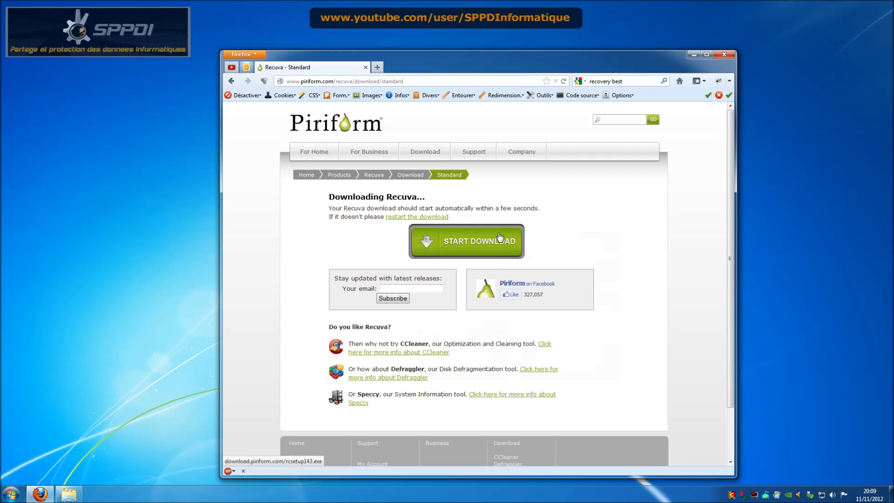
pyautogui.click(494, 244)
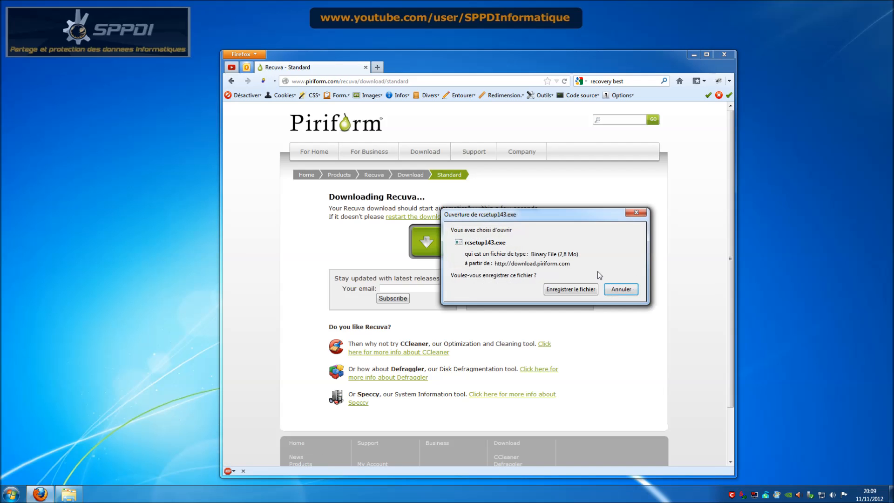
pyautogui.click(617, 290)
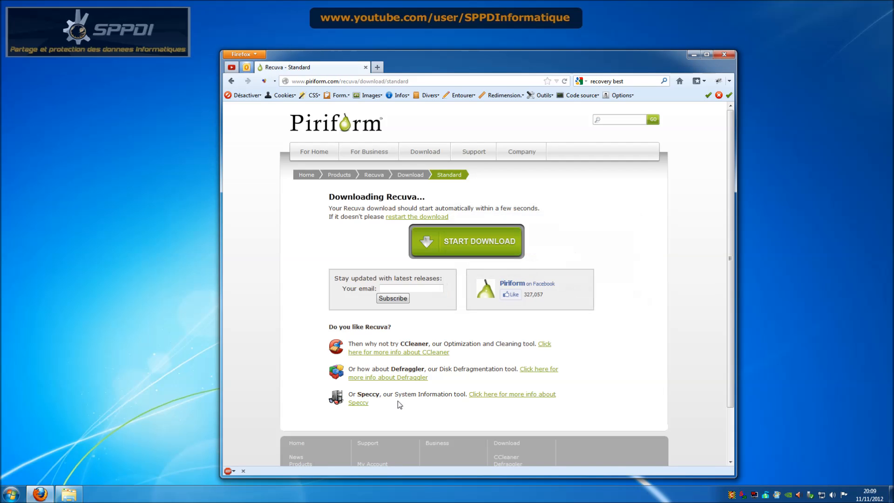
# - Switch to the Téléchargements folder, run rcsetup143.exe, and confirm the security warning and installer language
pyautogui.click(40, 494)
pyautogui.click(69, 493)
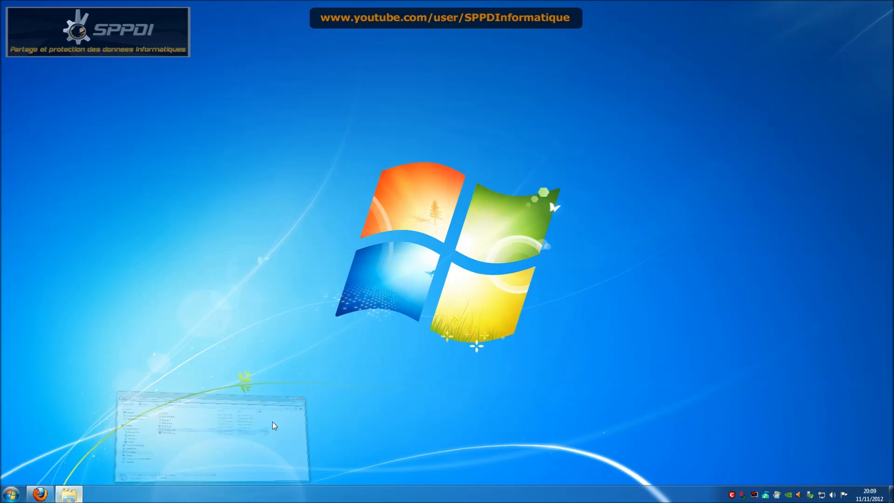
pyautogui.moveTo(427, 214); pyautogui.dragTo(426, 138)
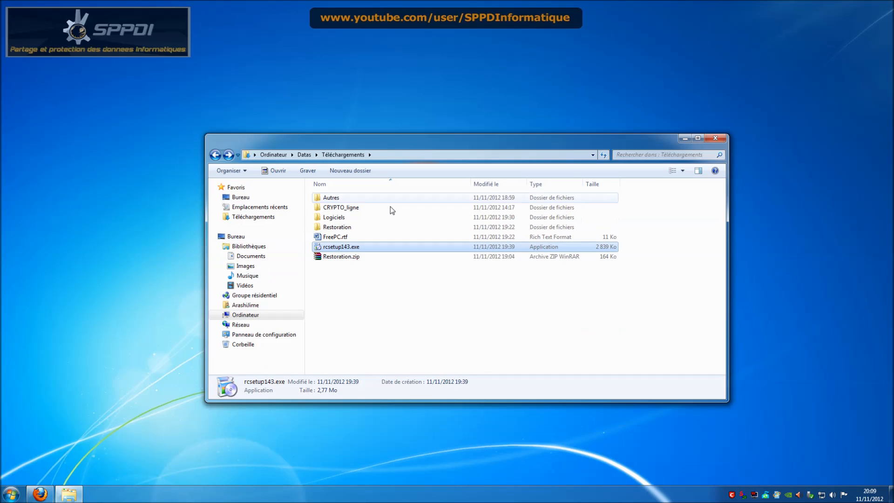
pyautogui.doubleClick(370, 246)
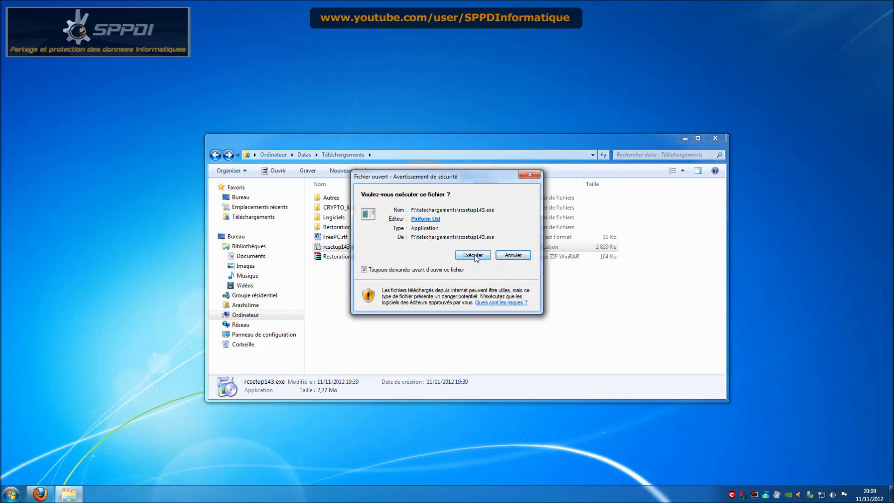
pyautogui.click(474, 255)
pyautogui.click(453, 266)
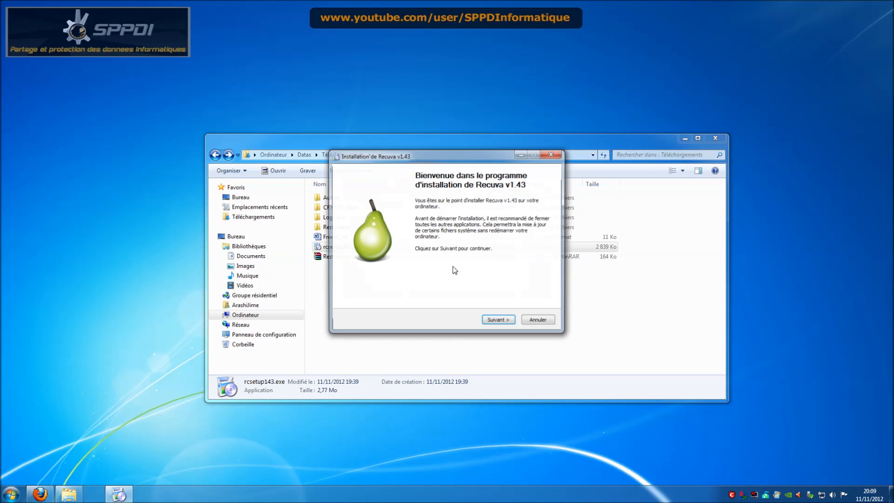
# - Proceed to the installation options, exclude the Start Menu shortcut, and use the advanced setup to install for all users
pyautogui.click(496, 320)
pyautogui.click(497, 321)
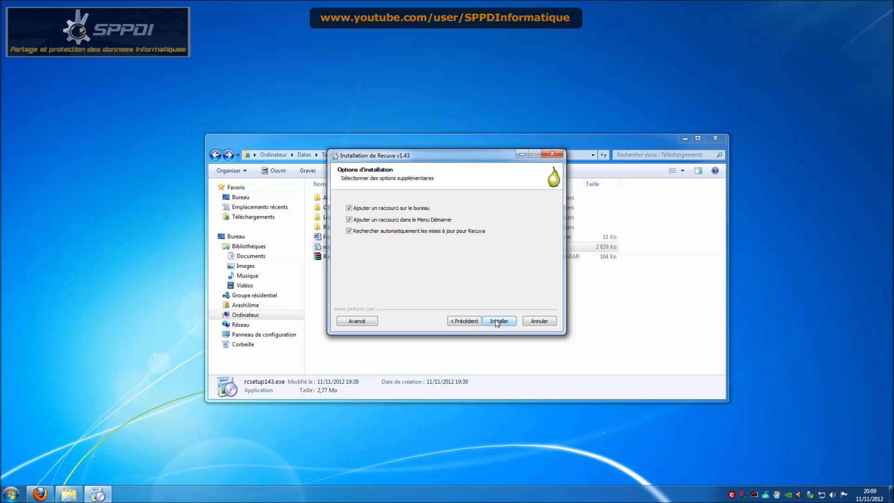
pyautogui.click(365, 219)
pyautogui.click(375, 321)
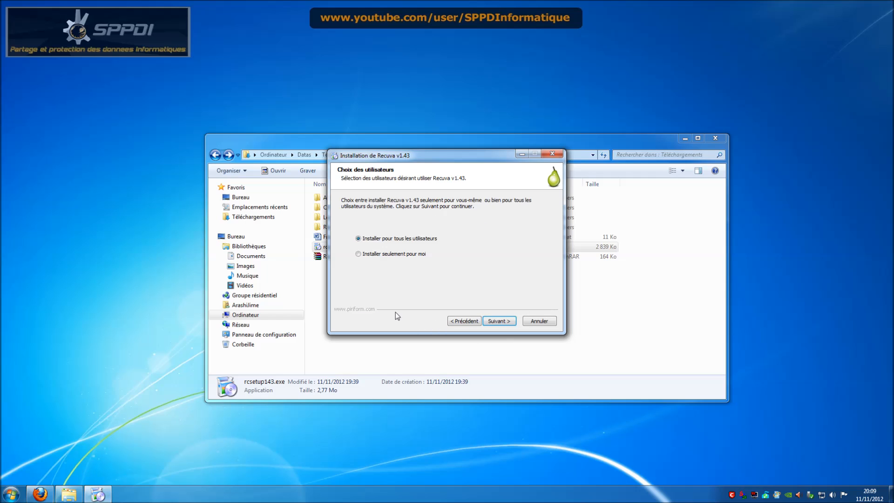
pyautogui.click(498, 321)
# - Set the installation folder to Recuva on the G: drive and continue to the installation options
pyautogui.click(523, 265)
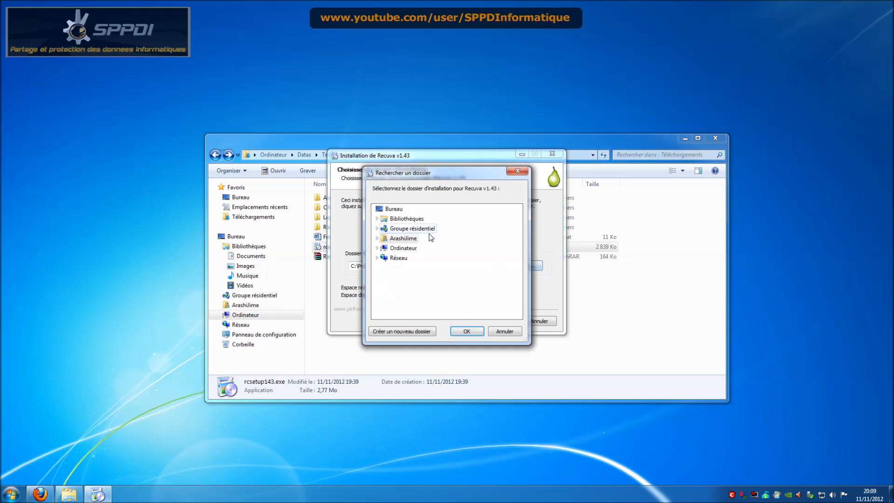
pyautogui.click(401, 248)
pyautogui.click(408, 277)
pyautogui.scroll(-10, 410, 280)
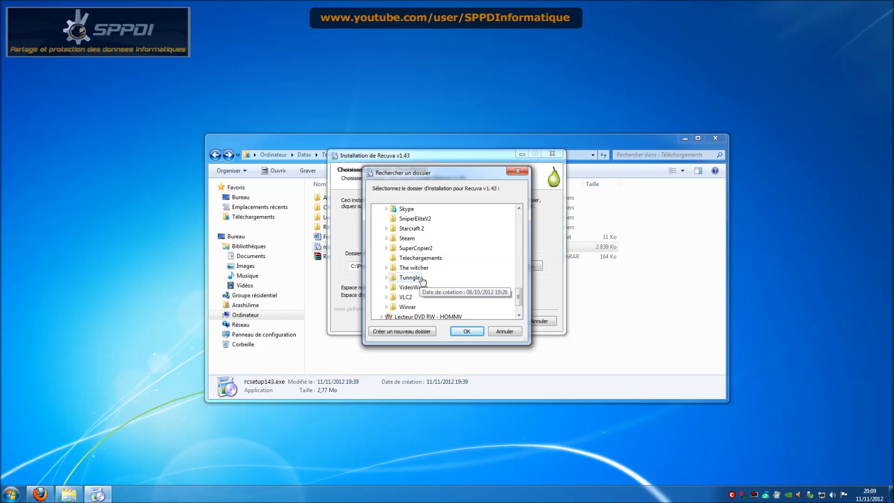
pyautogui.scroll(1, 435, 297)
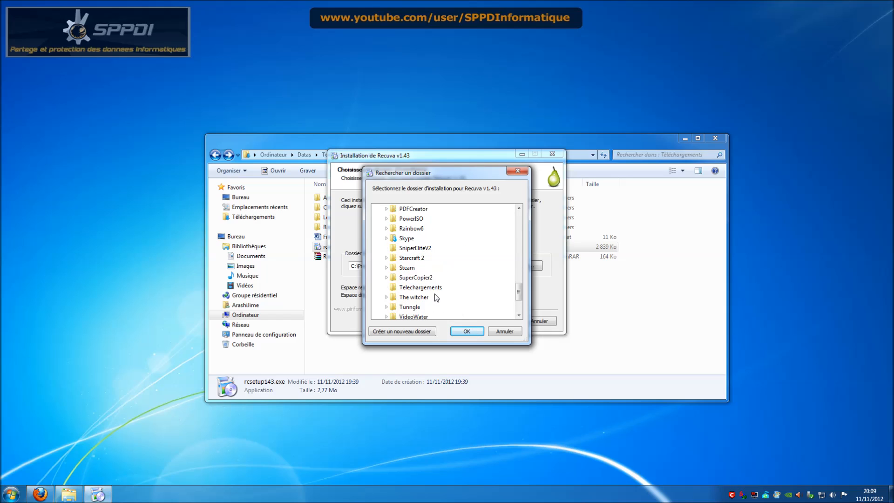
pyautogui.scroll(-1, 436, 298)
pyautogui.click(447, 316)
pyautogui.click(466, 331)
pyautogui.click(446, 266)
pyautogui.write('Recuva')
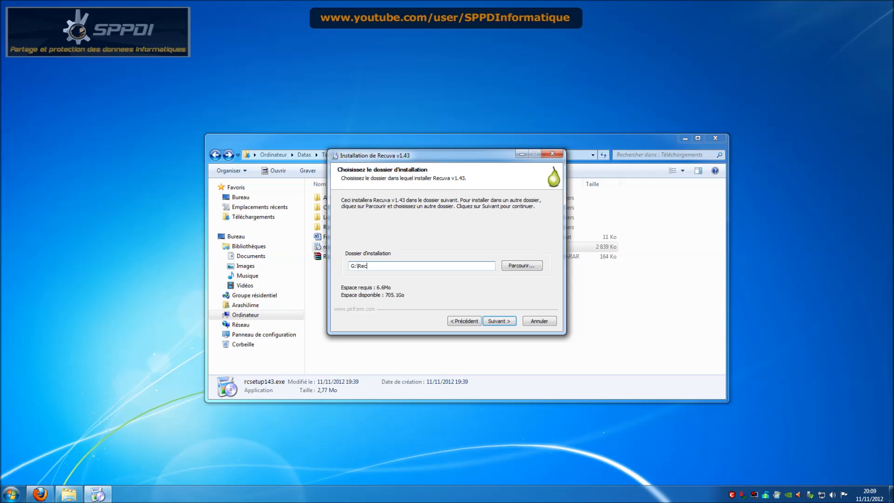
pyautogui.click(506, 321)
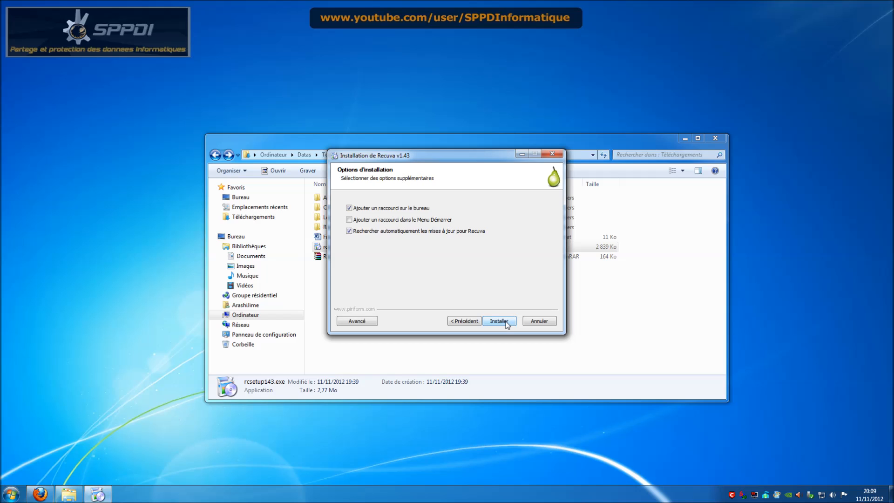
# - Install Recuva v1.43 and finish setup by launching the program without viewing the release notes
pyautogui.click(506, 321)
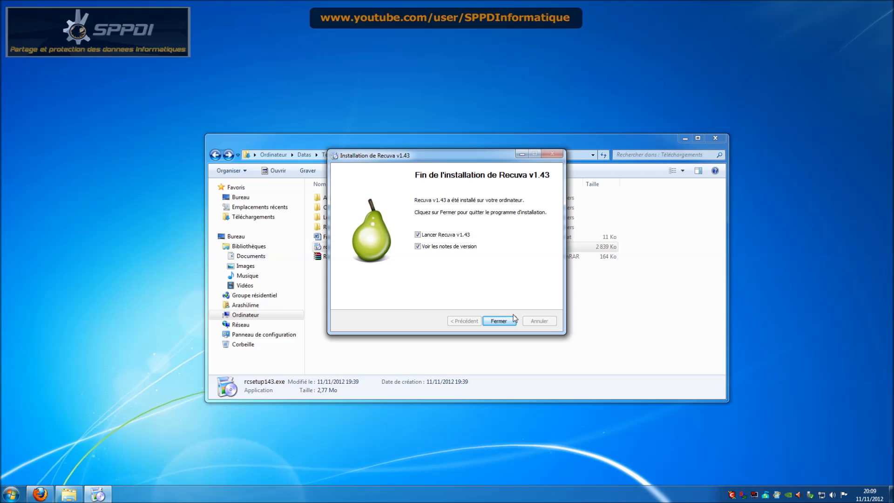
pyautogui.click(467, 246)
pyautogui.click(498, 321)
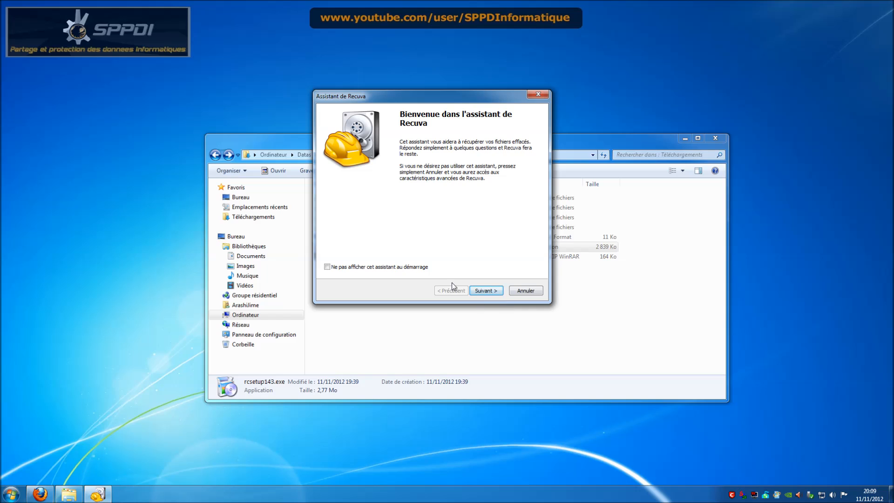
# - Review the Recuva wizard's file type and file location pages, then return to its welcome page
pyautogui.click(482, 292)
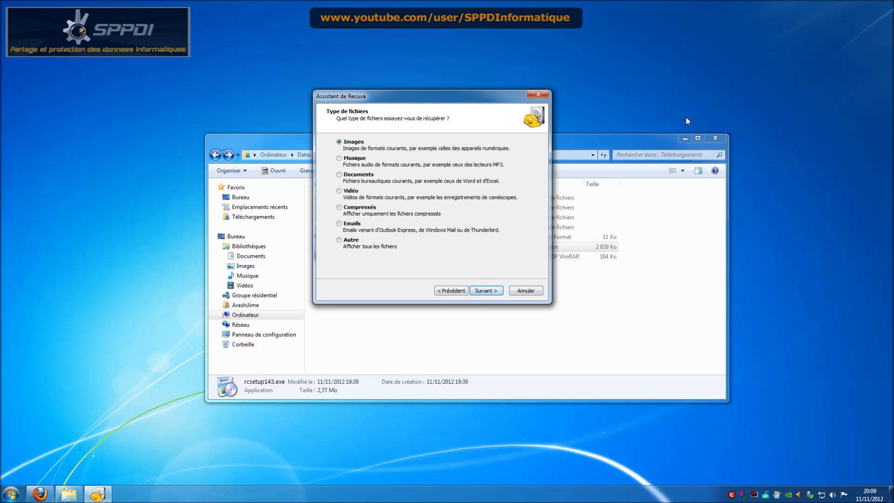
pyautogui.click(684, 139)
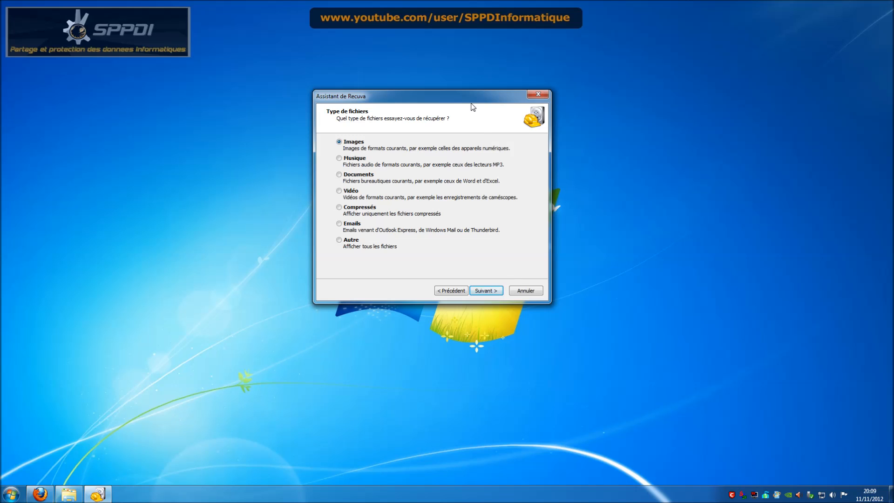
pyautogui.moveTo(470, 103); pyautogui.dragTo(477, 161)
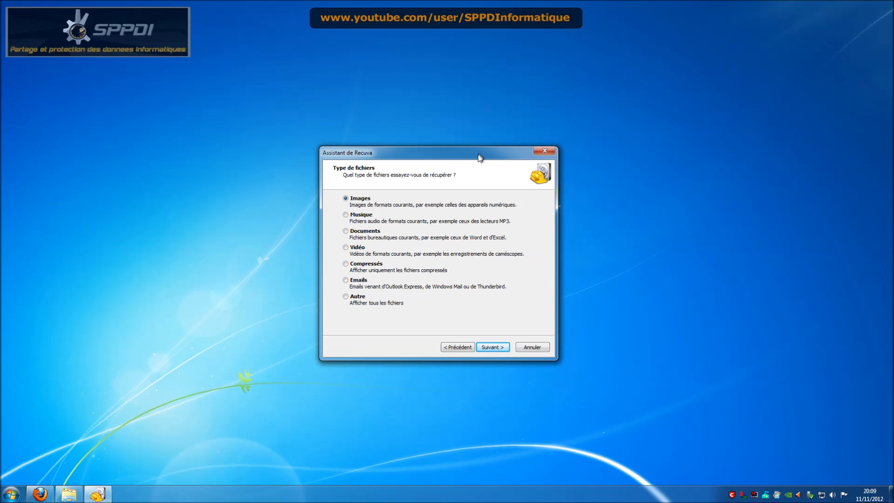
pyautogui.click(491, 353)
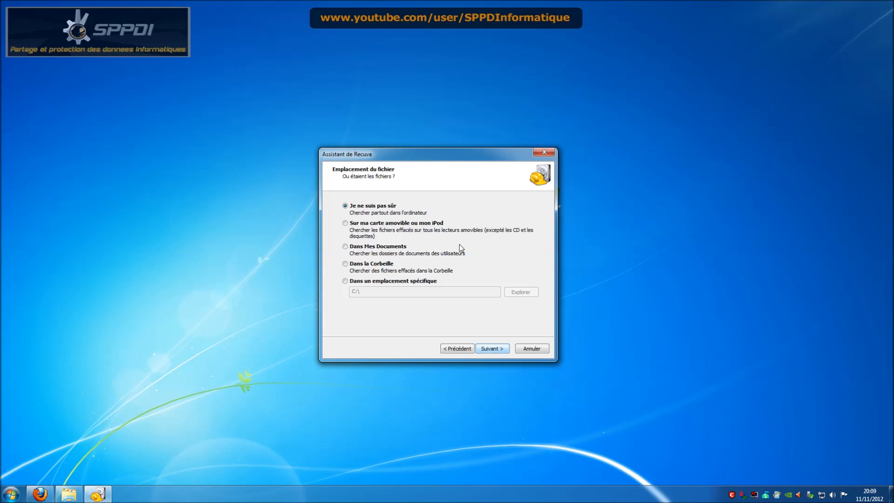
pyautogui.click(467, 350)
pyautogui.click(463, 349)
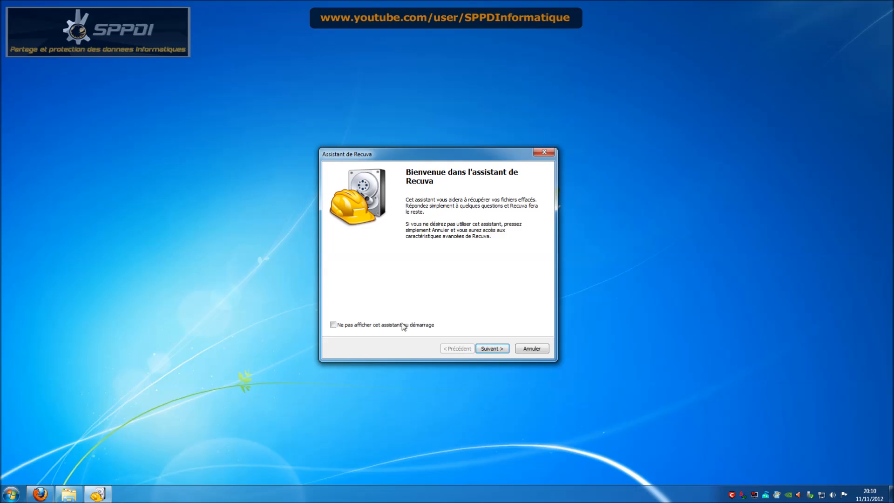
# - Cancel the Recuva wizard and enlarge the main Recuva window to fill most of the desktop
pyautogui.click(532, 349)
pyautogui.moveTo(421, 135); pyautogui.dragTo(255, 67)
pyautogui.moveTo(428, 290); pyautogui.dragTo(772, 484)
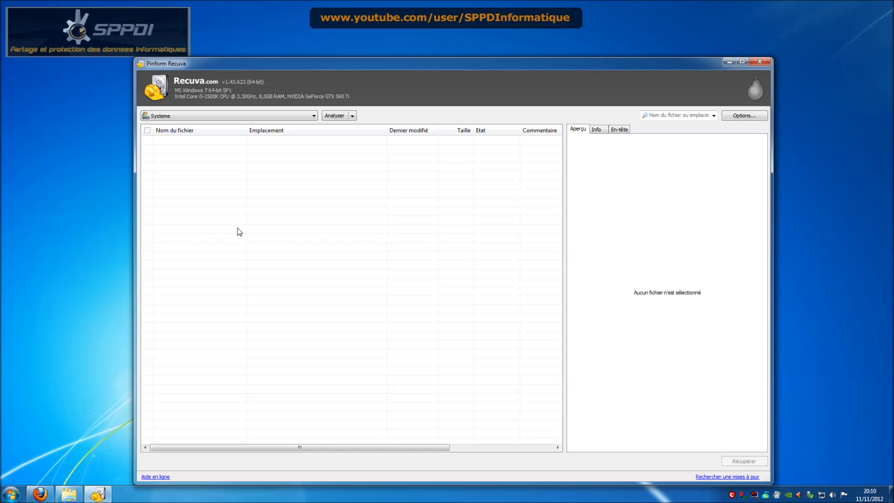
pyautogui.moveTo(292, 59); pyautogui.dragTo(293, 65)
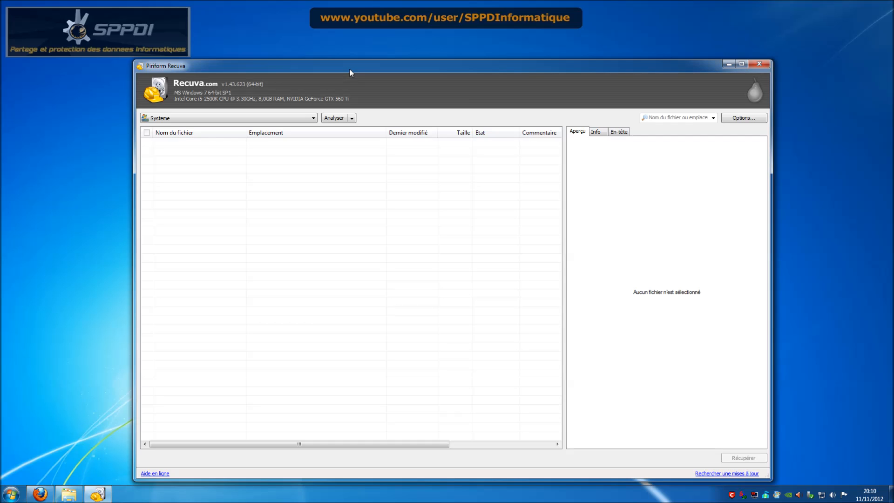
# - Open FreePC.rtf from the Téléchargements folder in Word, then close Word
pyautogui.moveTo(71, 498)
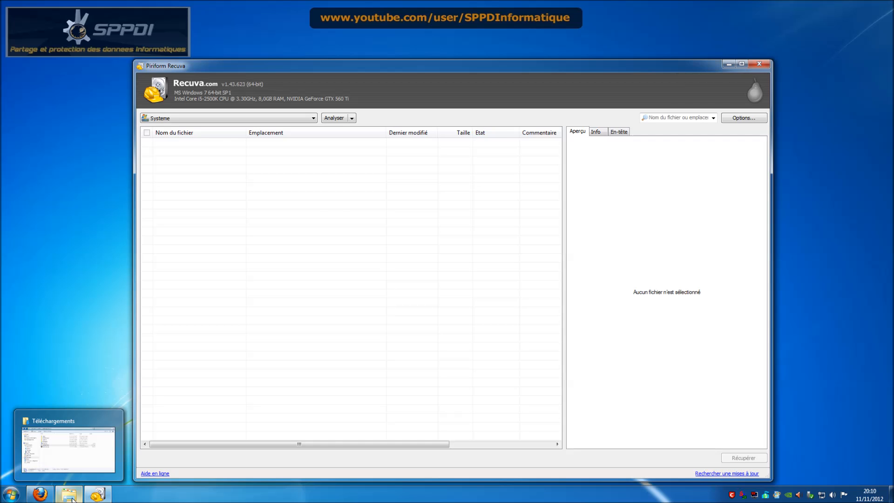
pyautogui.click(71, 495)
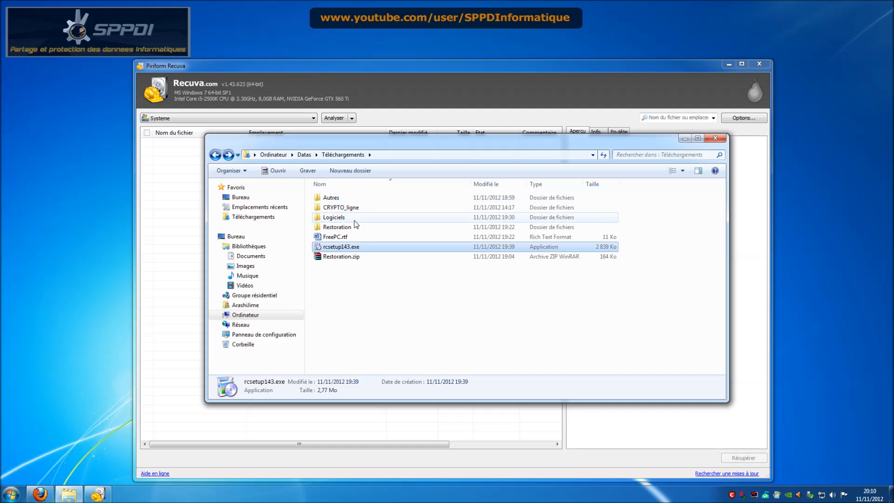
pyautogui.click(352, 237)
pyautogui.doubleClick(406, 238)
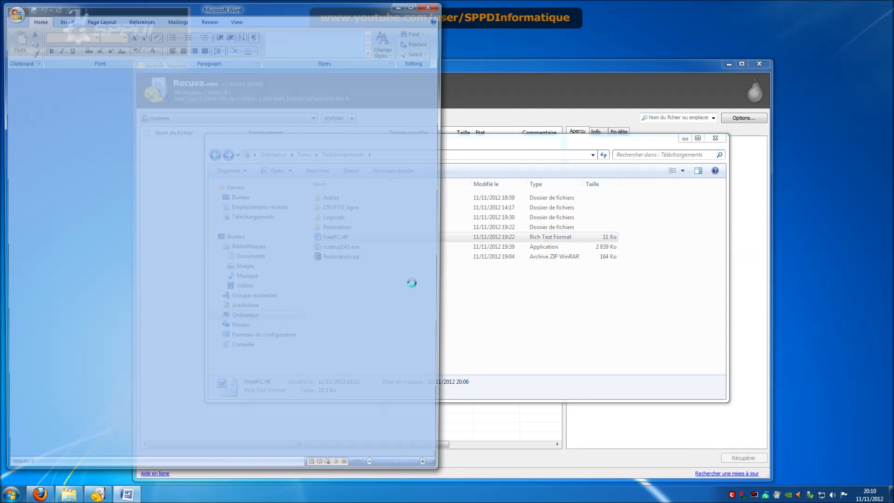
pyautogui.click(434, 5)
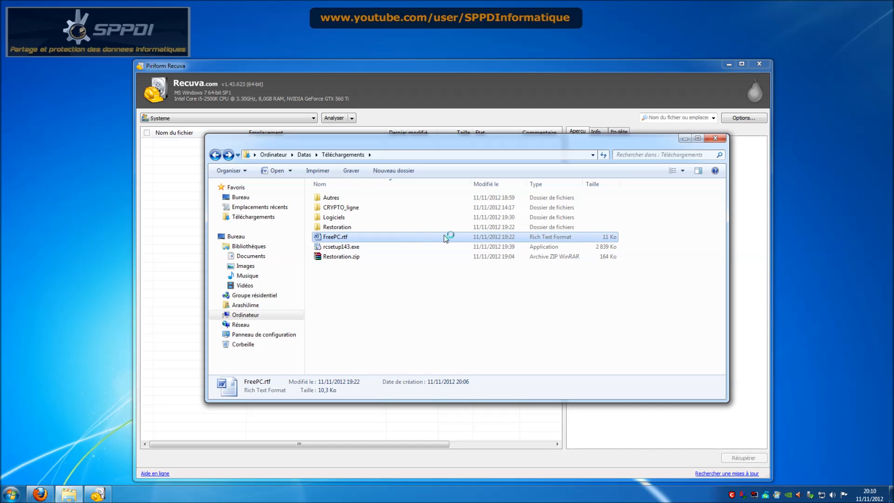
# - Permanently delete FreePC.rtf, bypassing the Recycle Bin, and minimize the folder window
pyautogui.hotkey('shift', 'Delete')
pyautogui.press('Return')
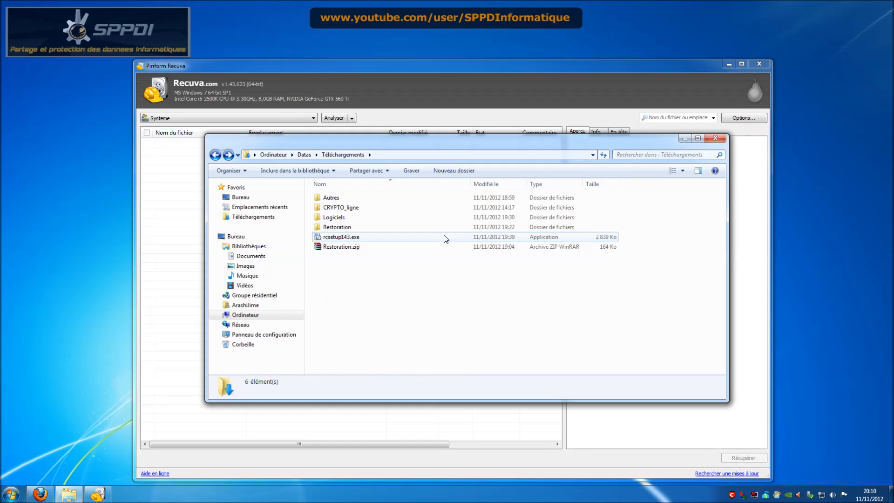
pyautogui.click(684, 140)
# - Scan the Datas drive for deleted files in Recuva
pyautogui.click(311, 118)
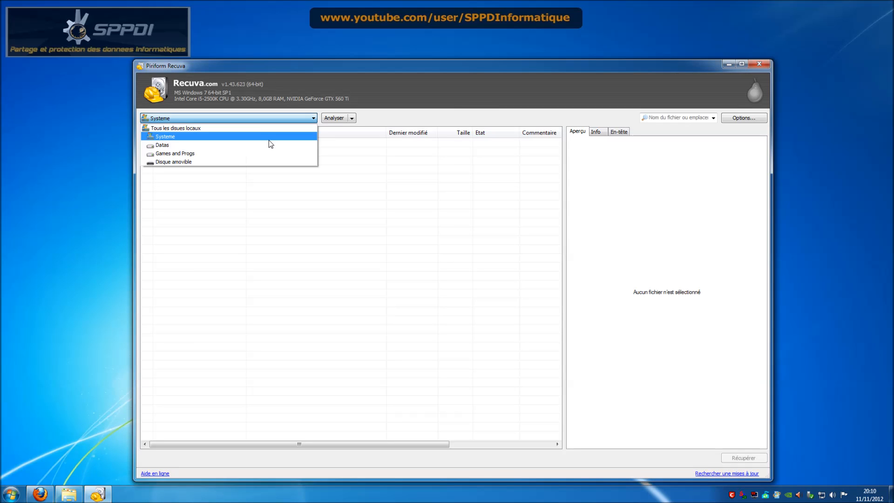
pyautogui.click(261, 146)
pyautogui.click(353, 119)
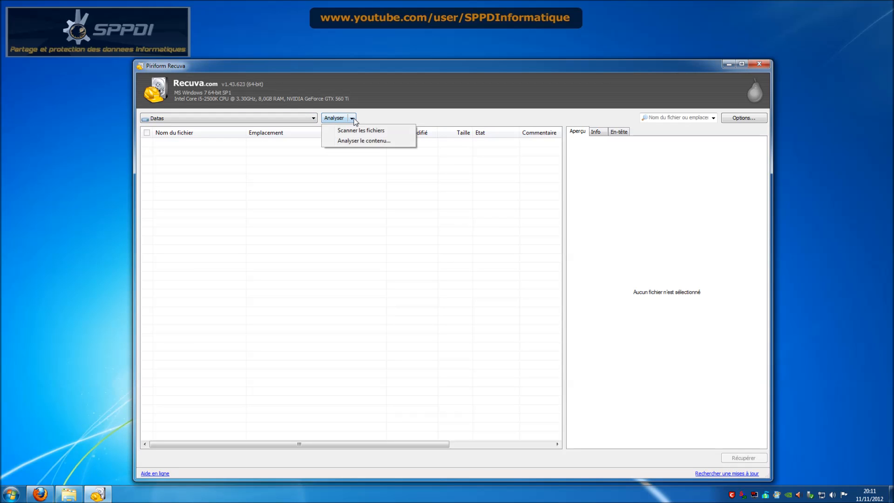
pyautogui.click(361, 131)
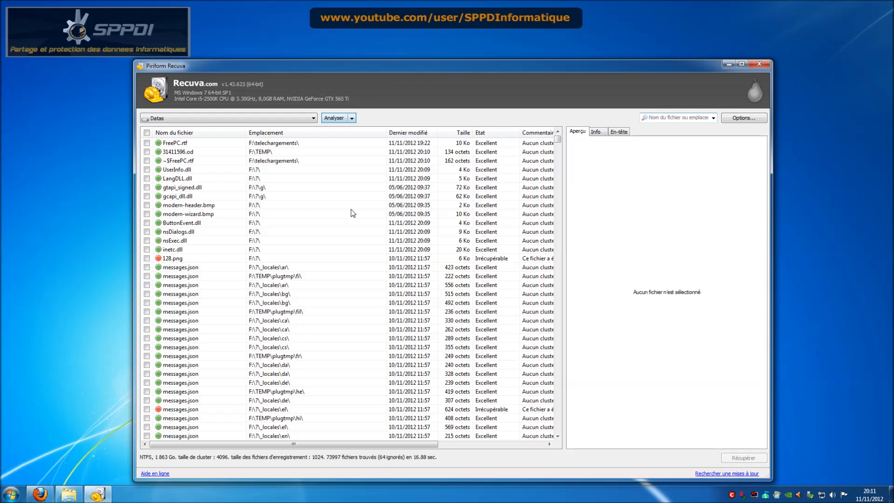
# - Filter the deleted files by .rtf, select FreePC.rtf and widen the file list to show the full Commentaire column
pyautogui.click(679, 118)
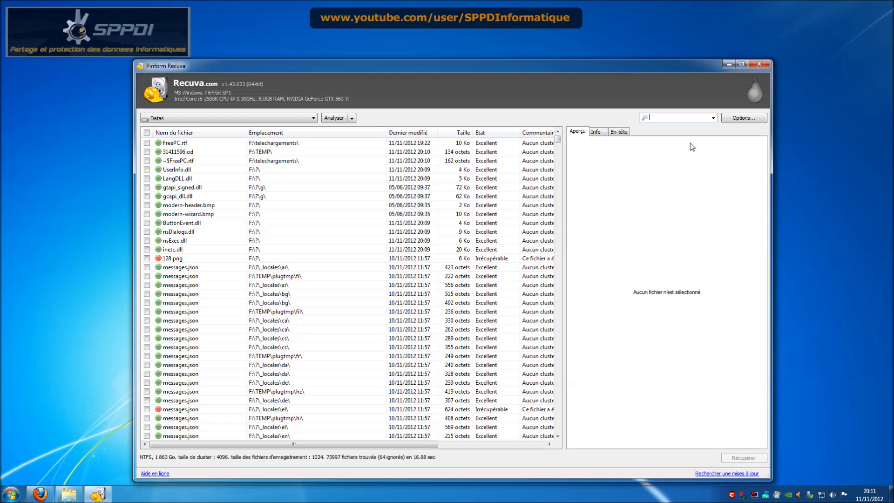
pyautogui.write('rt')
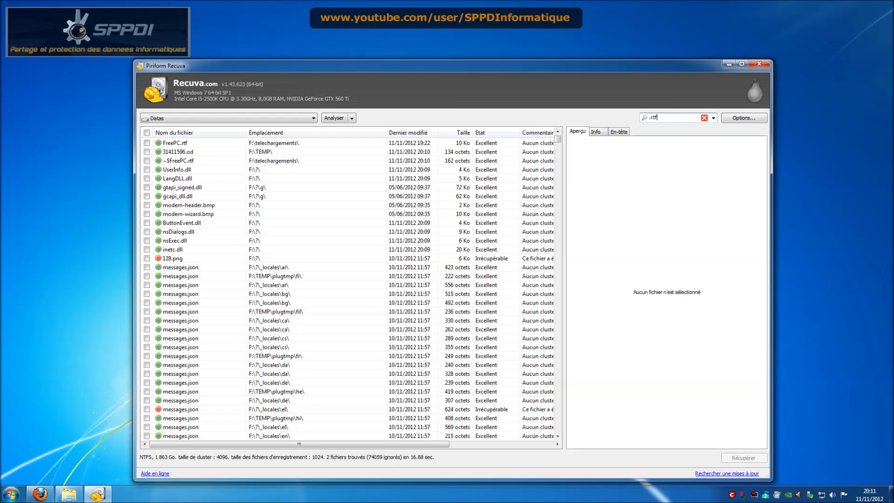
pyautogui.write('f')
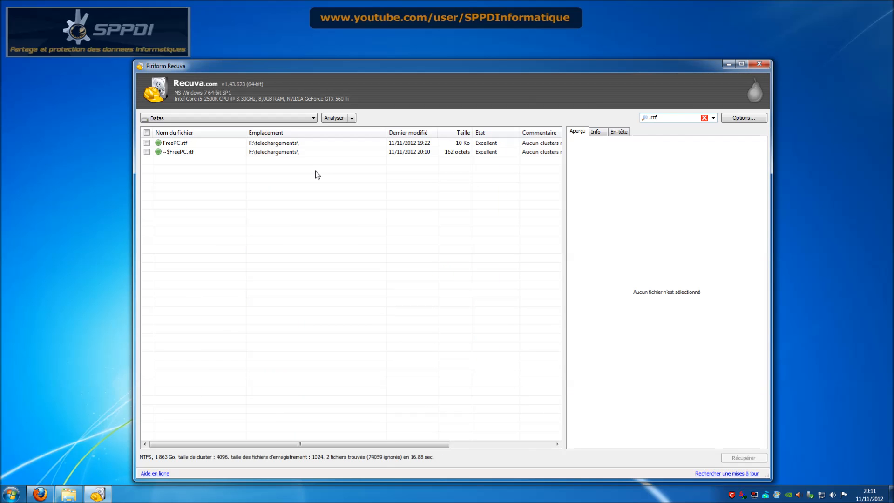
pyautogui.click(195, 143)
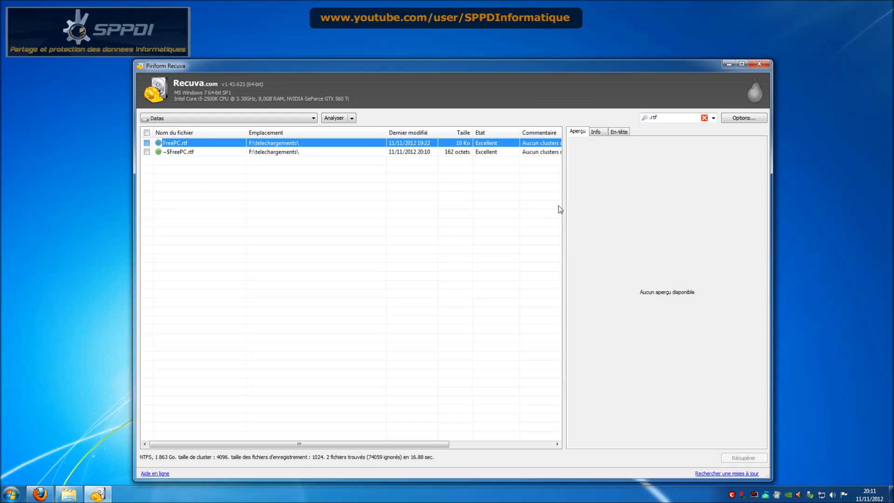
pyautogui.moveTo(564, 205); pyautogui.dragTo(616, 204)
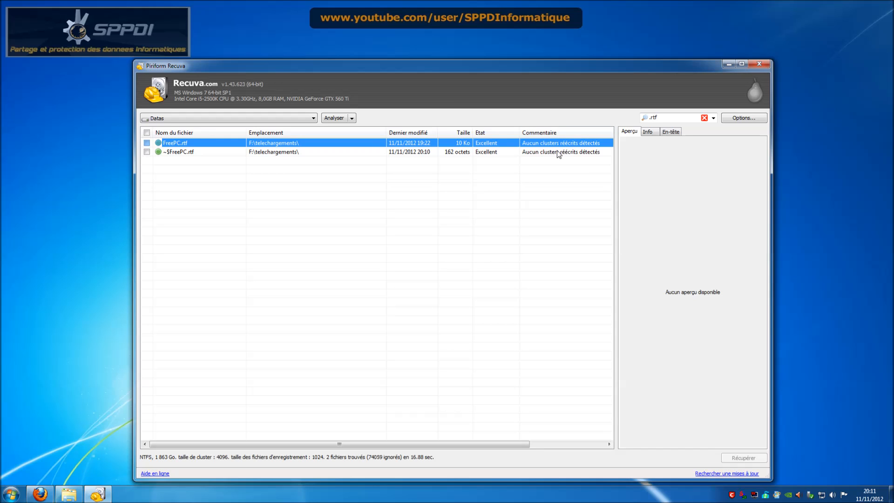
# - Recover FreePC.rtf to the Bureau, declining the restoration onto the same Datas drive
pyautogui.click(146, 142)
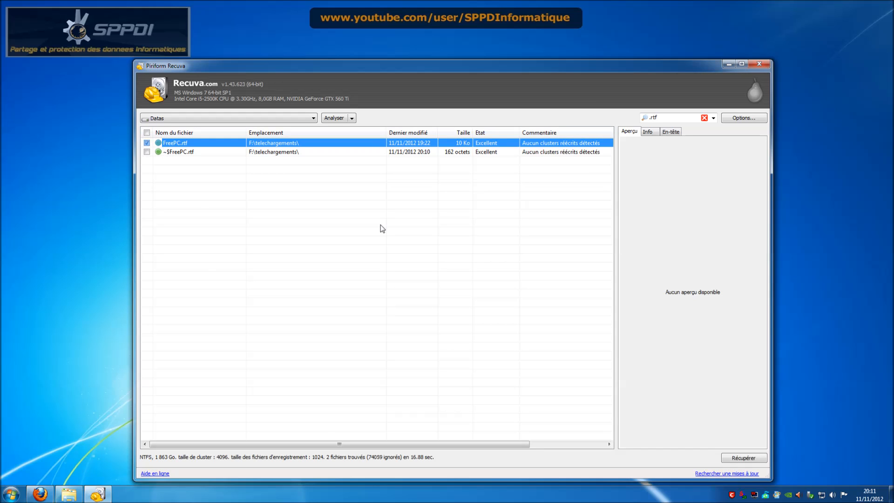
pyautogui.click(758, 459)
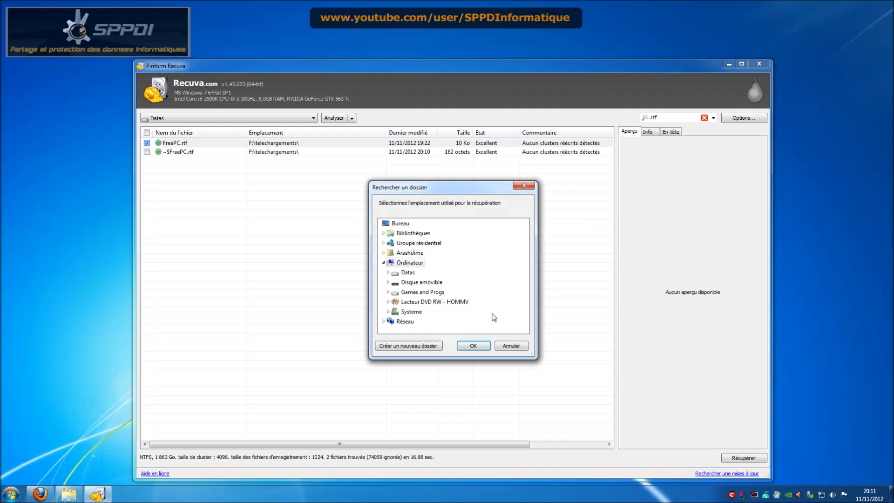
pyautogui.click(402, 224)
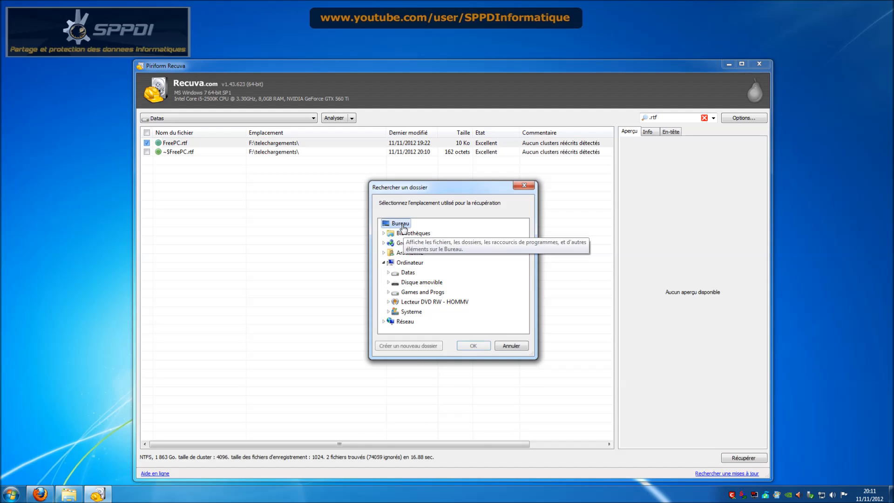
pyautogui.click(408, 273)
pyautogui.click(475, 347)
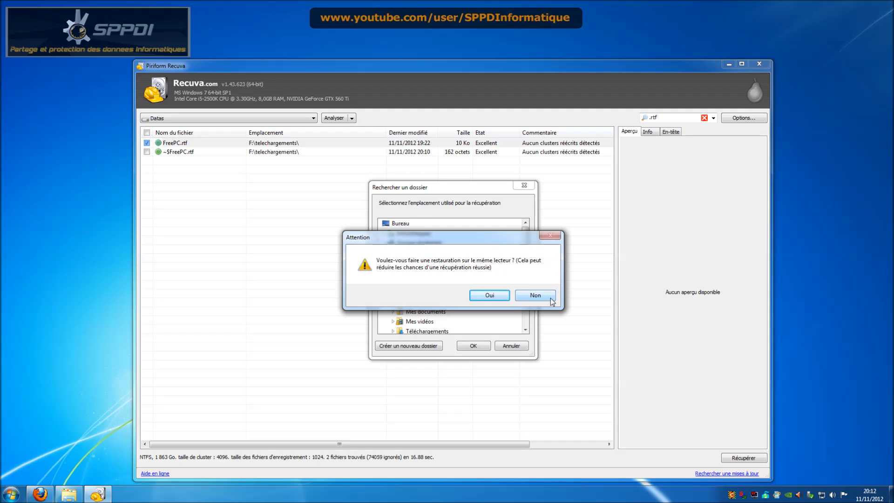
pyautogui.click(535, 295)
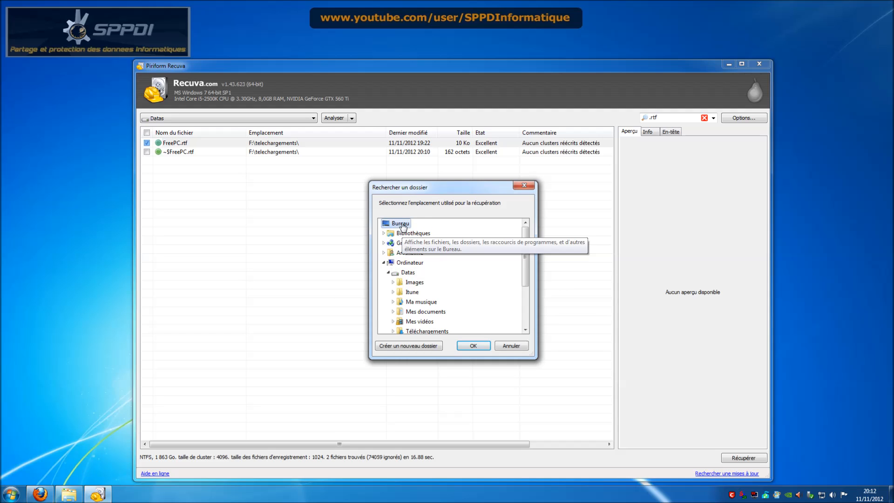
pyautogui.click(473, 346)
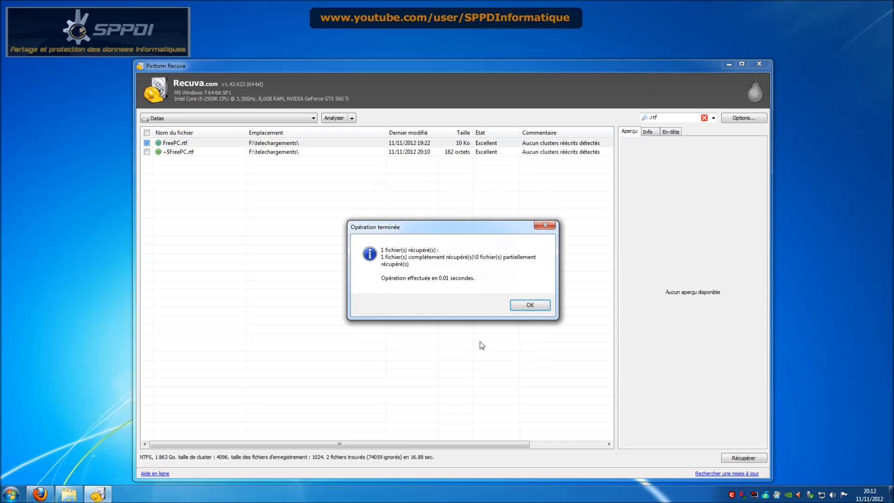
pyautogui.click(531, 305)
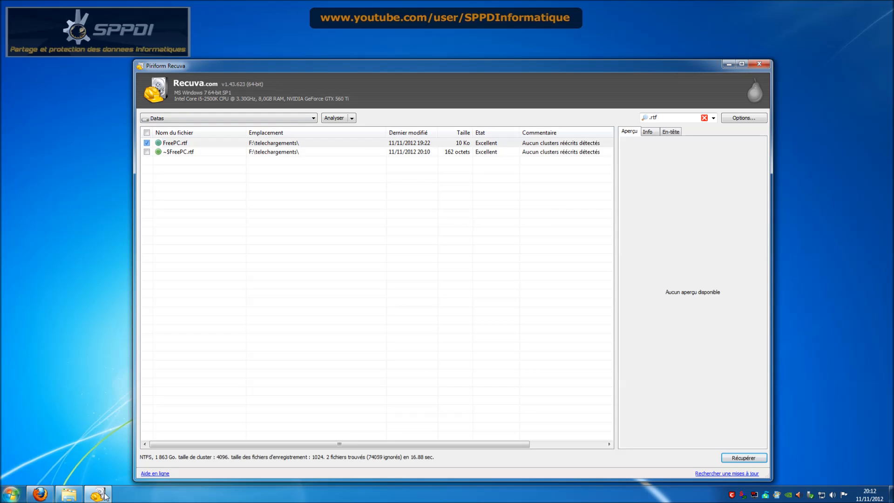
# - Look for the recovered FreePC.rtf in the Bureau folder in Windows Explorer
pyautogui.click(69, 494)
pyautogui.click(241, 197)
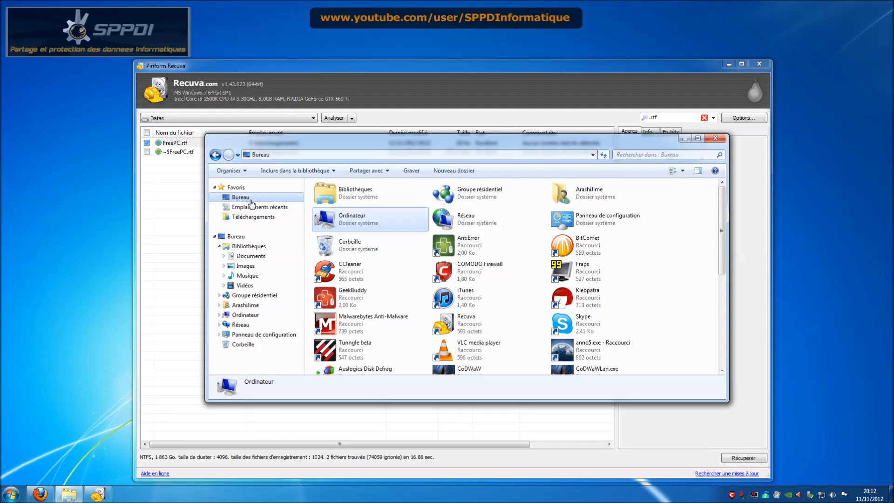
pyautogui.scroll(-3, 599, 303)
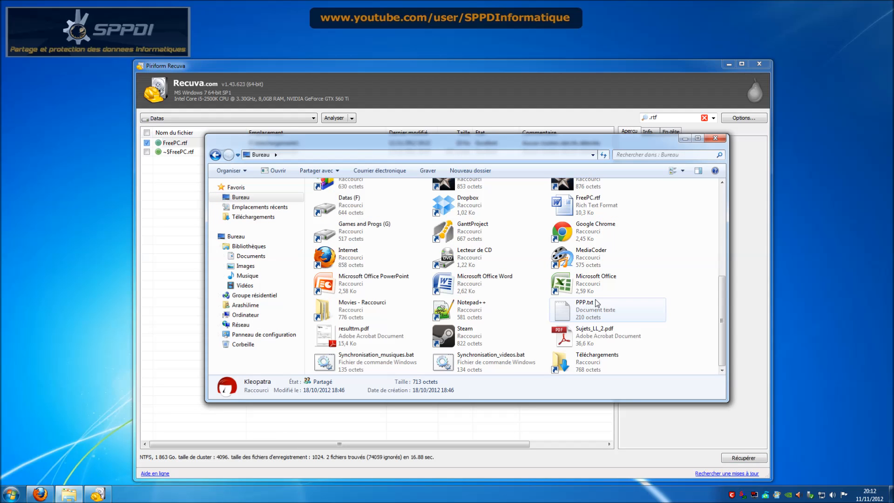
pyautogui.scroll(5, 401, 303)
pyautogui.scroll(2, 403, 303)
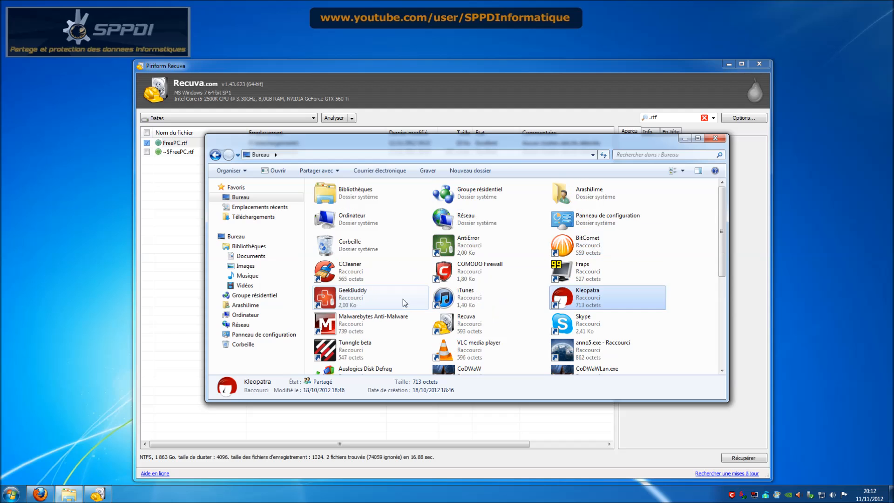
pyautogui.scroll(-5, 465, 270)
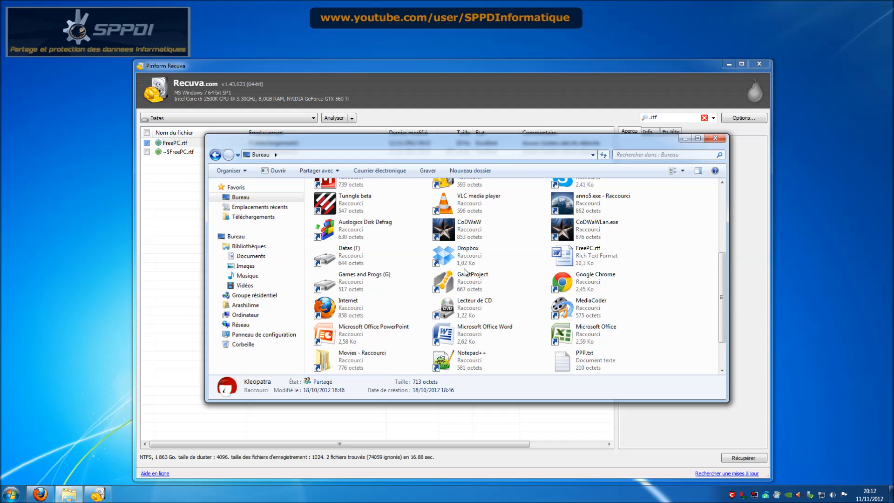
pyautogui.scroll(-2, 464, 273)
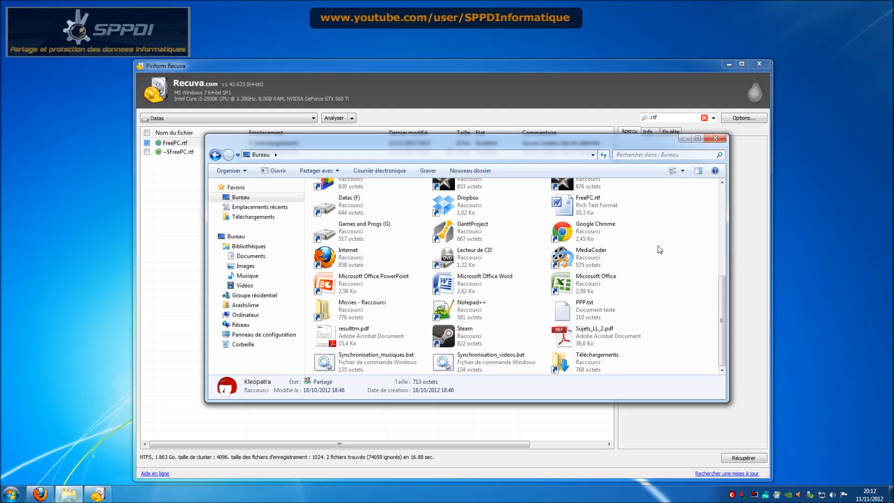
# - Open the recovered FreePC.rtf in Word to check its content, then close Word and the folder window
pyautogui.doubleClick(586, 206)
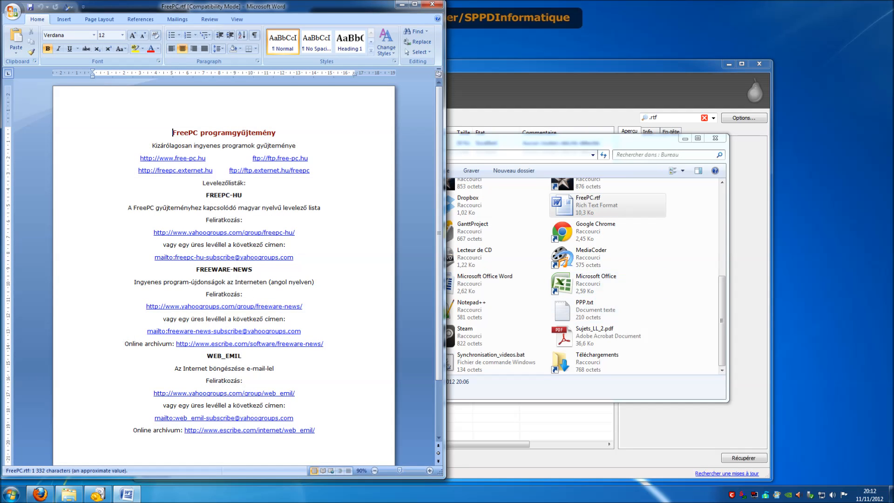
pyautogui.scroll(-3, 223, 272)
pyautogui.scroll(3, 224, 272)
pyautogui.scroll(-3, 224, 272)
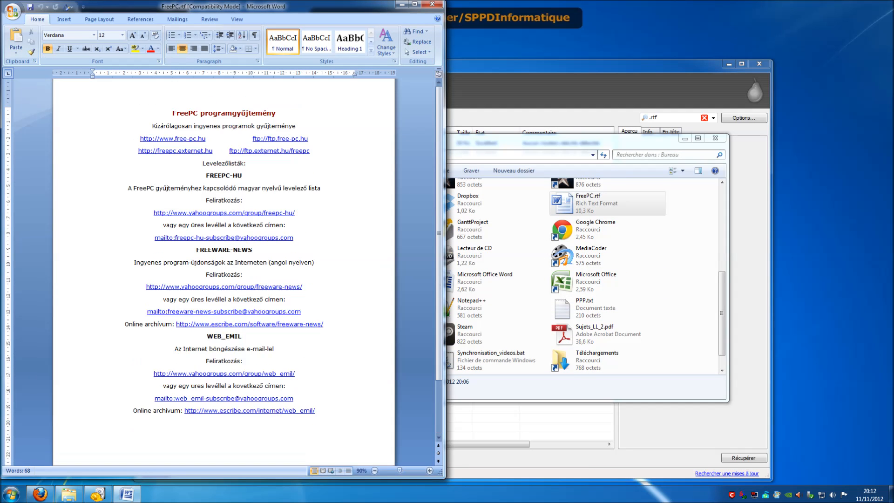
pyautogui.click(432, 4)
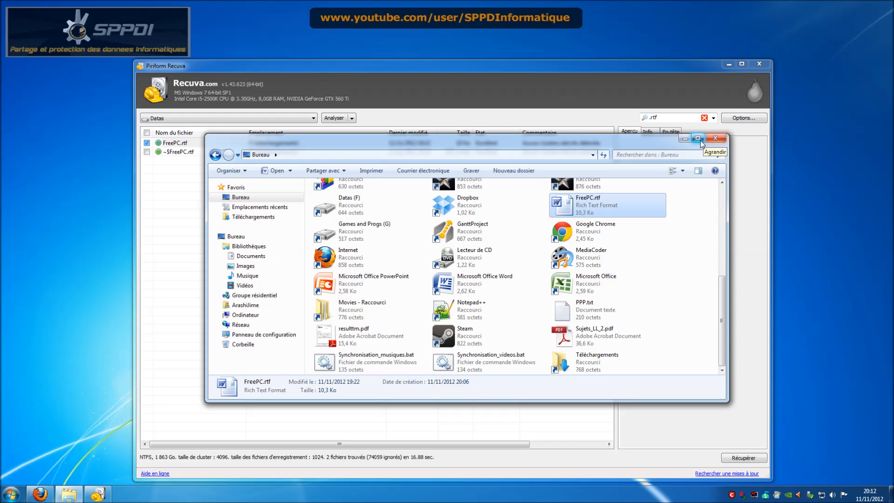
pyautogui.click(715, 139)
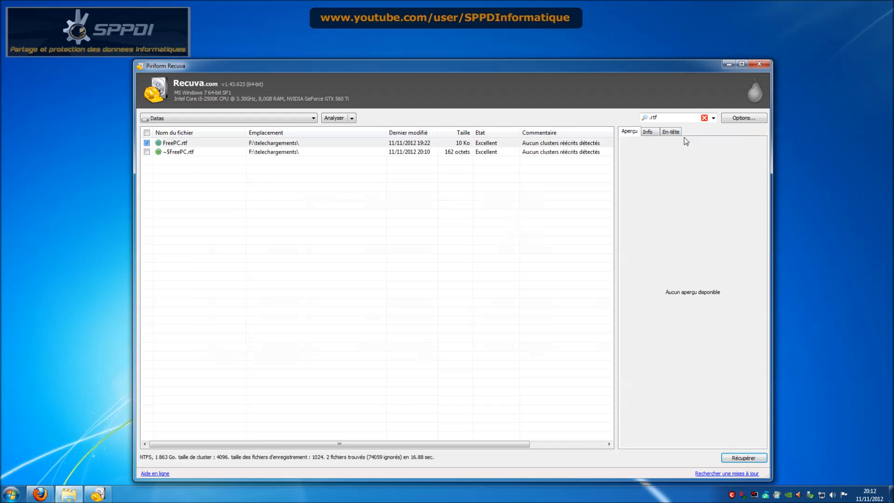
# - Clear the .rtf filter in Recuva to list all deleted files and preview modern-header.bmp
pyautogui.click(493, 144)
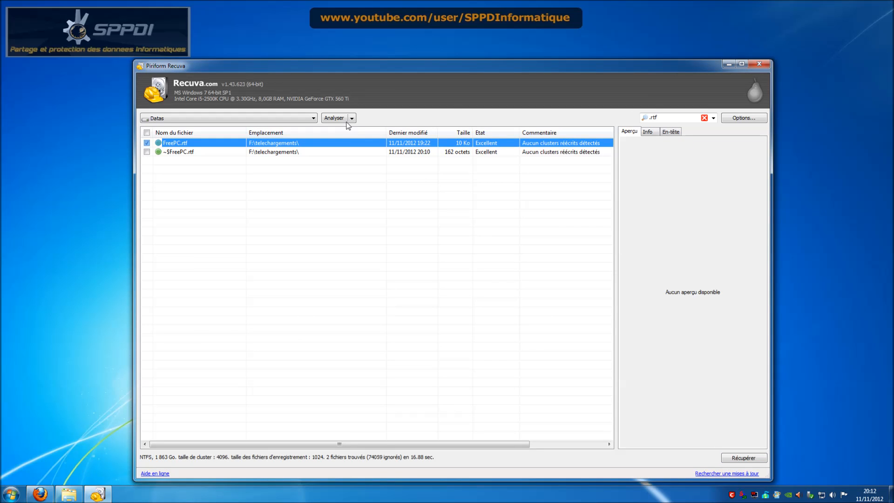
pyautogui.doubleClick(661, 117)
pyautogui.press('BackSpace')
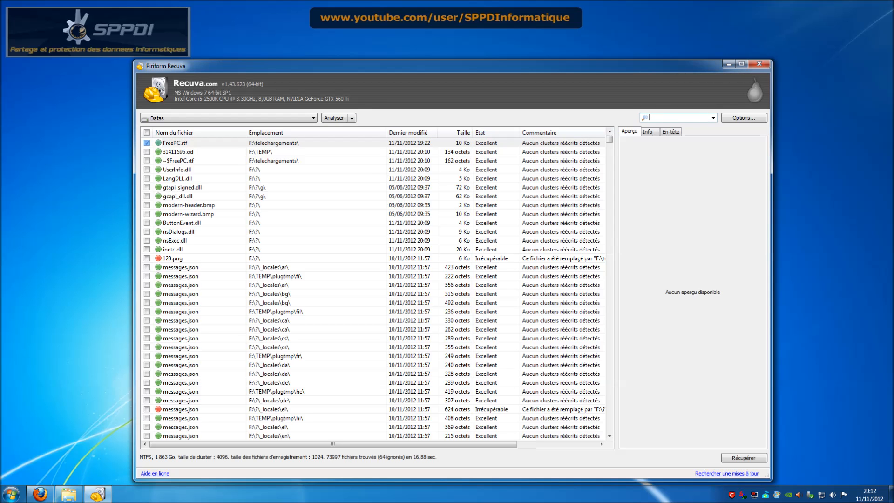
pyautogui.click(405, 206)
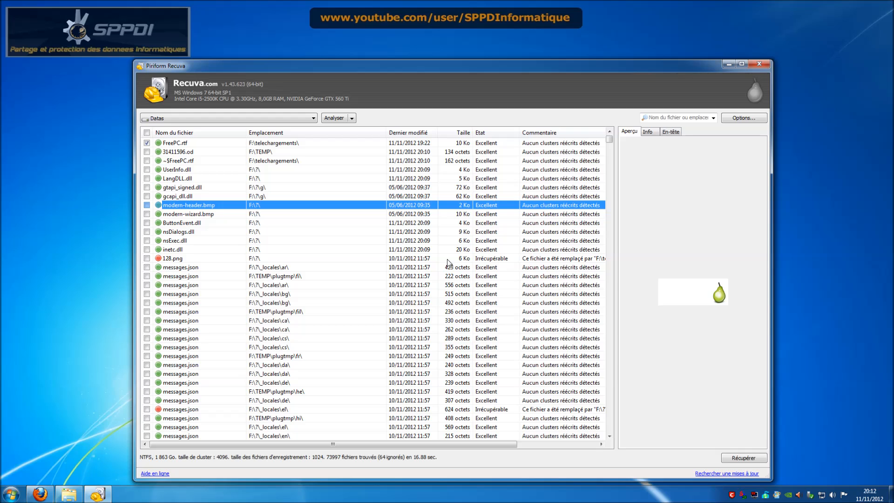
# - Select 128.png and widen the Recuva window and the Commentaire column to show its full comment
pyautogui.click(344, 259)
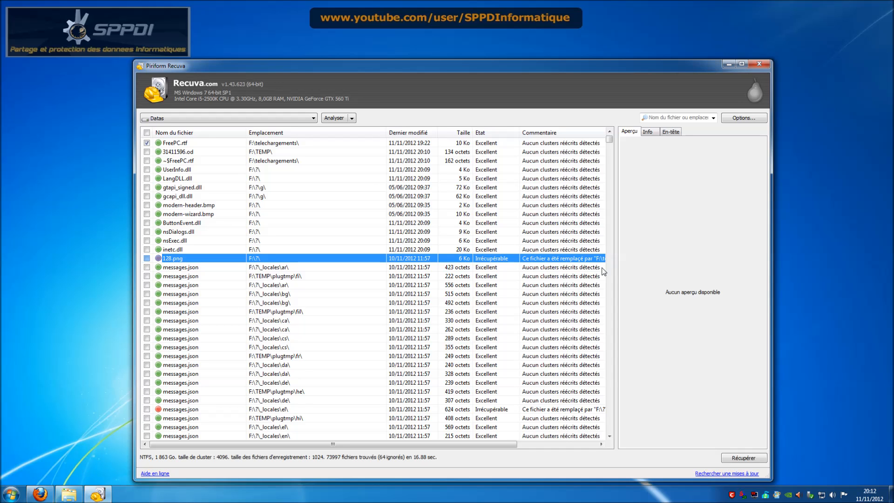
pyautogui.moveTo(134, 315); pyautogui.dragTo(30, 315)
pyautogui.moveTo(771, 304); pyautogui.dragTo(875, 303)
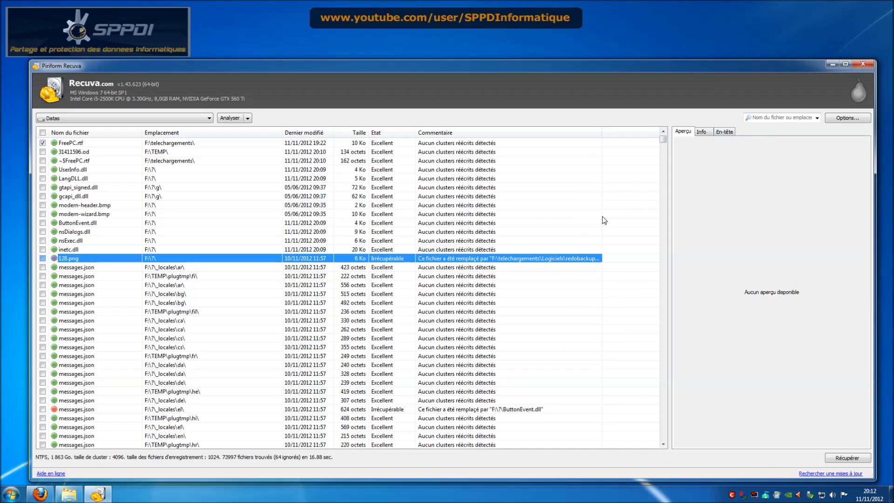
pyautogui.moveTo(602, 133); pyautogui.dragTo(650, 142)
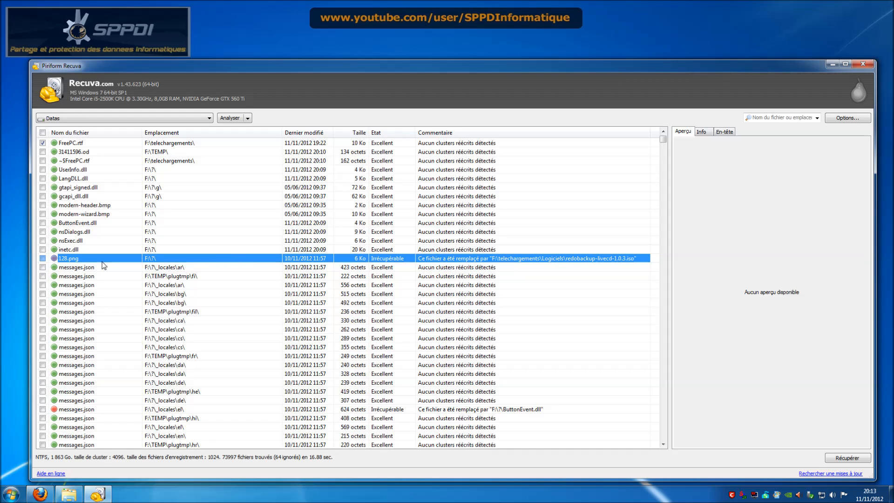
# - Examine the state and comments of the deleted files, including UserInfo.dll and FreePC.rtf
pyautogui.click(226, 311)
pyautogui.scroll(-10, 261, 298)
pyautogui.scroll(10, 281, 342)
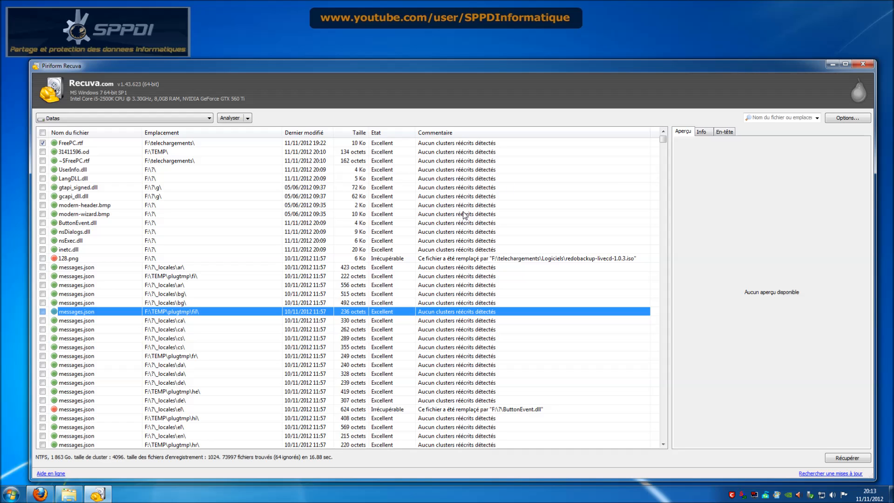
pyautogui.click(463, 214)
pyautogui.click(479, 169)
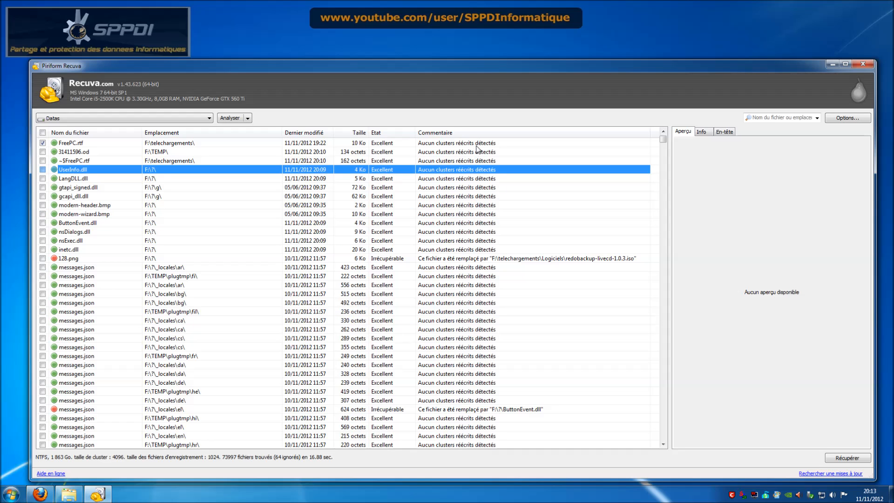
pyautogui.click(479, 144)
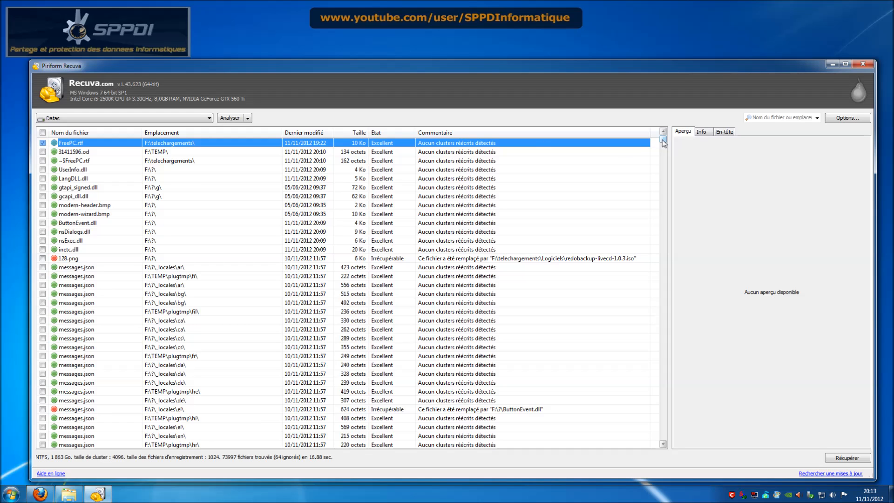
# - Uncheck FreePC.rtf in the results and narrow the Recuva window
pyautogui.click(42, 143)
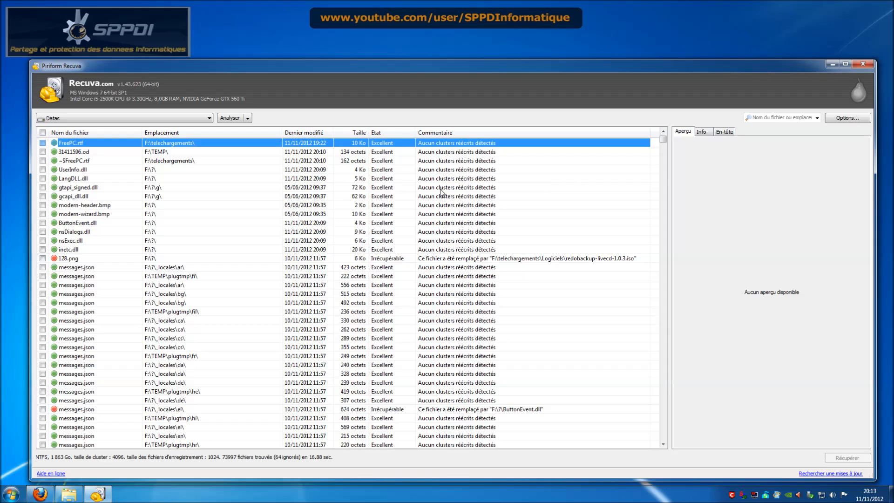
pyautogui.click(387, 181)
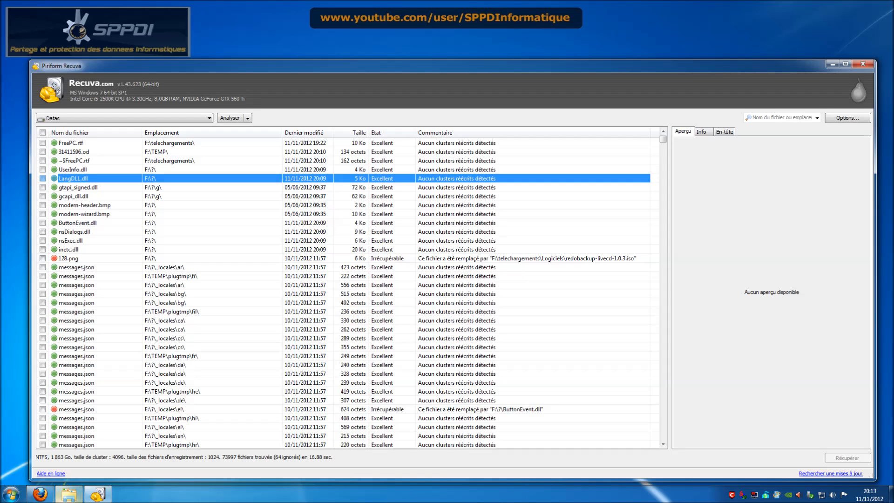
pyautogui.moveTo(68, 499)
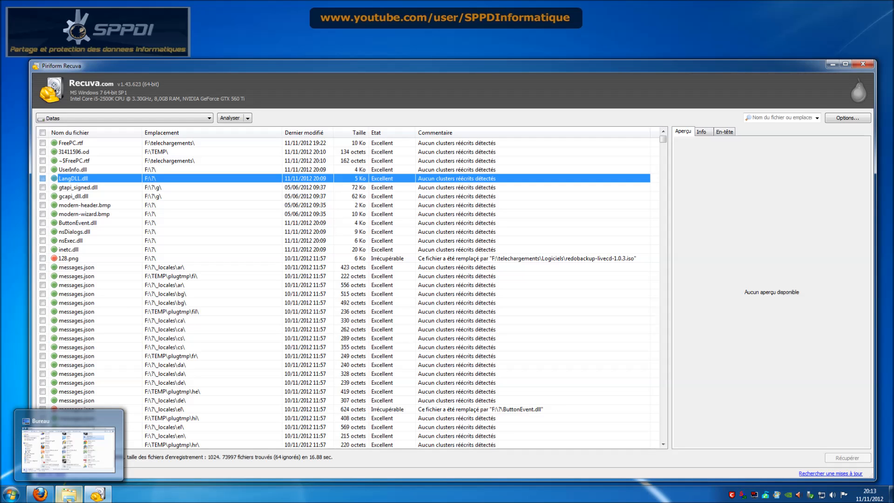
pyautogui.moveTo(29, 379); pyautogui.dragTo(124, 379)
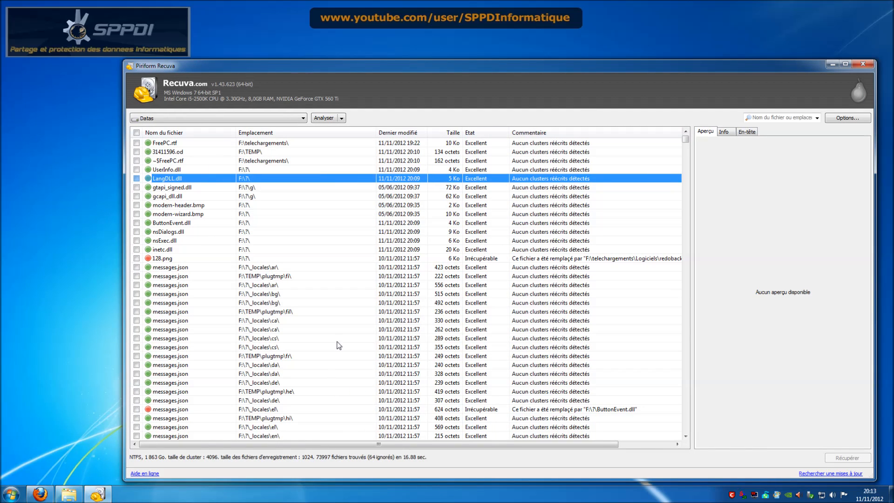
# - Browse further down the list of deleted files to examine which ones are recoverable or irrecoverable
pyautogui.click(222, 413)
pyautogui.scroll(-12, 232, 410)
pyautogui.scroll(-10, 239, 407)
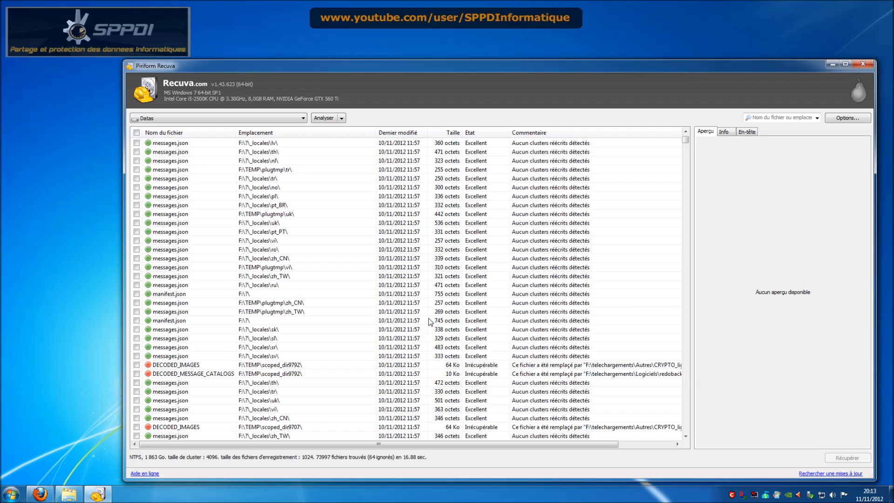
# - Switch to the Bureau folder in Windows Explorer, permanently delete the recovered FreePC.rtf, and minimize the folder window
pyautogui.click(81, 492)
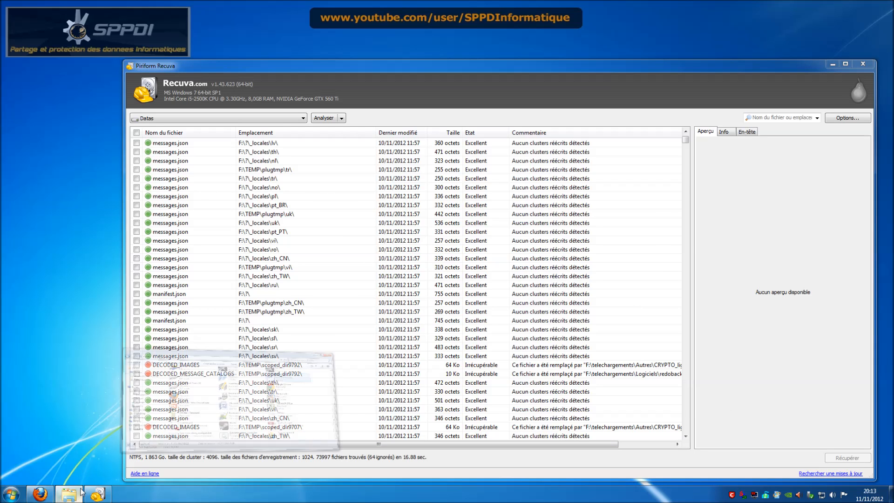
pyautogui.click(602, 232)
pyautogui.click(605, 209)
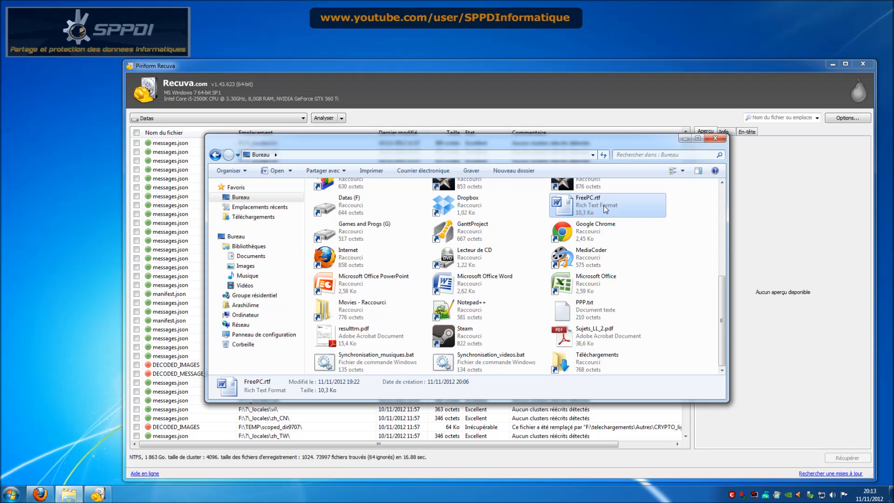
pyautogui.press('Delete')
pyautogui.press('Return')
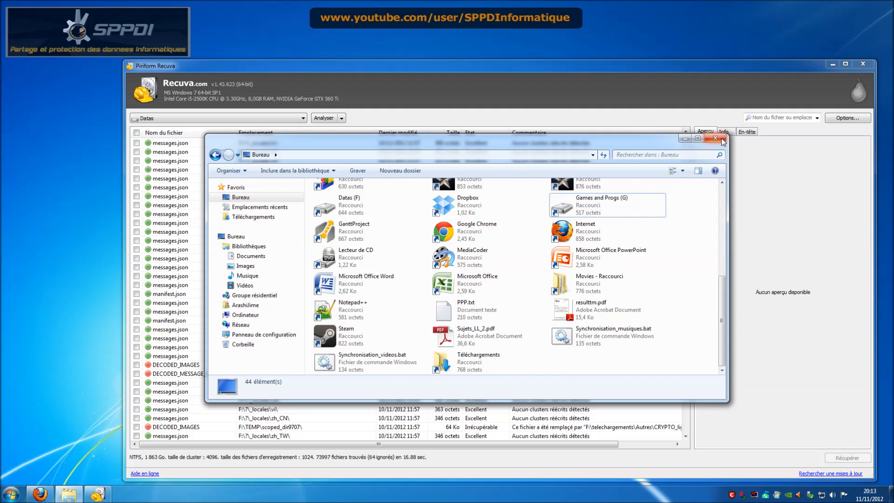
pyautogui.click(684, 138)
# - Scan the Systeme drive for deleted files in Recuva
pyautogui.click(238, 118)
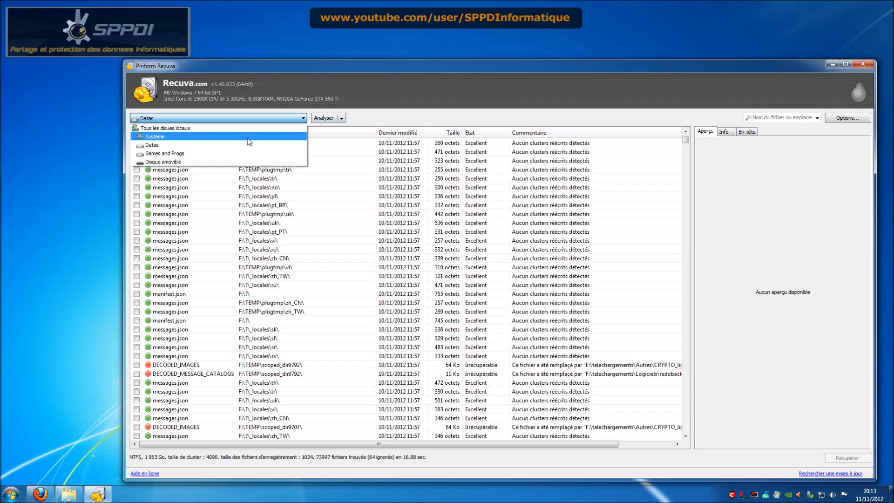
pyautogui.click(238, 138)
pyautogui.click(324, 118)
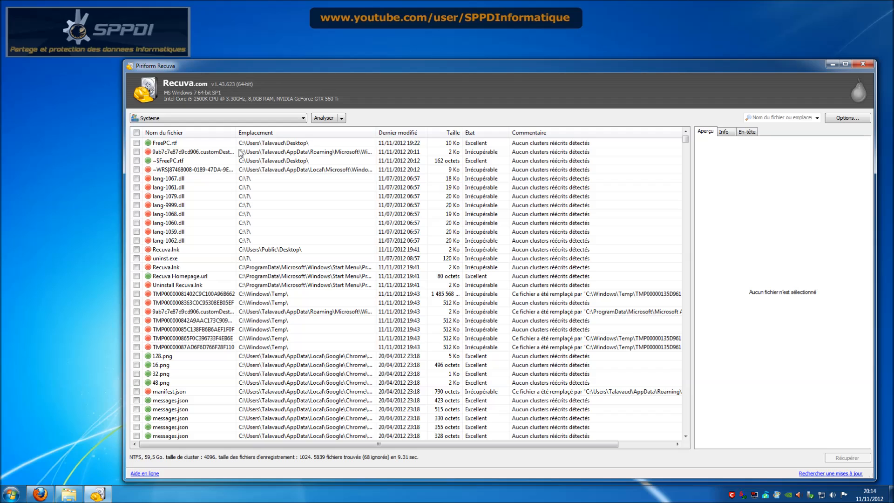
# - Examine the state and comments of the Systeme drive's deleted files, including FreePC.rtf, lang-1067.dll and the Windows Temp files
pyautogui.click(192, 143)
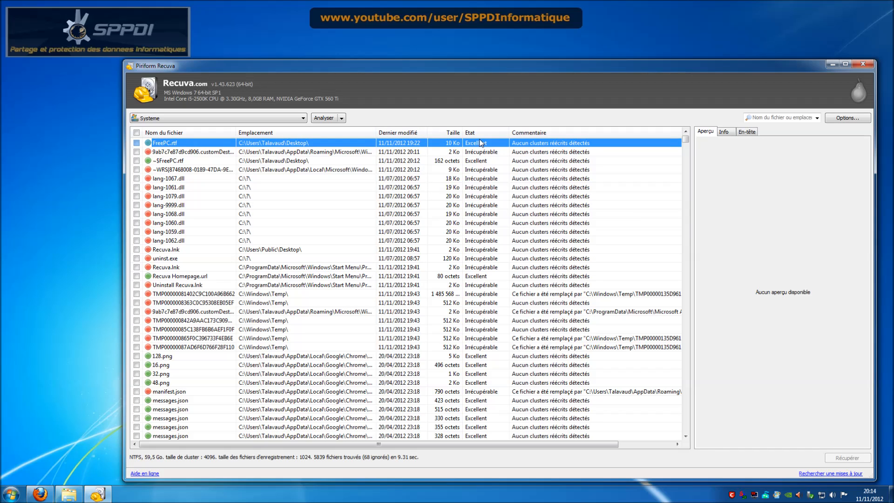
pyautogui.click(279, 178)
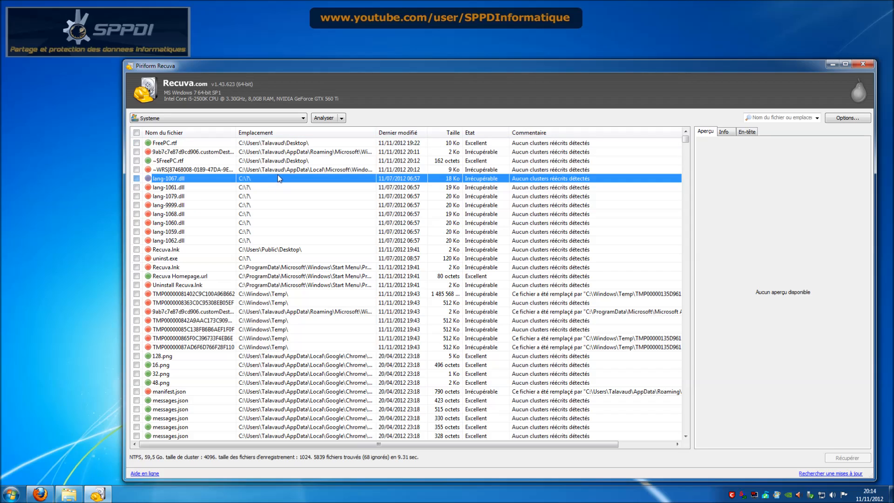
pyautogui.click(252, 312)
pyautogui.scroll(-12, 252, 321)
pyautogui.scroll(-20, 253, 322)
pyautogui.scroll(10, 252, 323)
pyautogui.scroll(20, 251, 322)
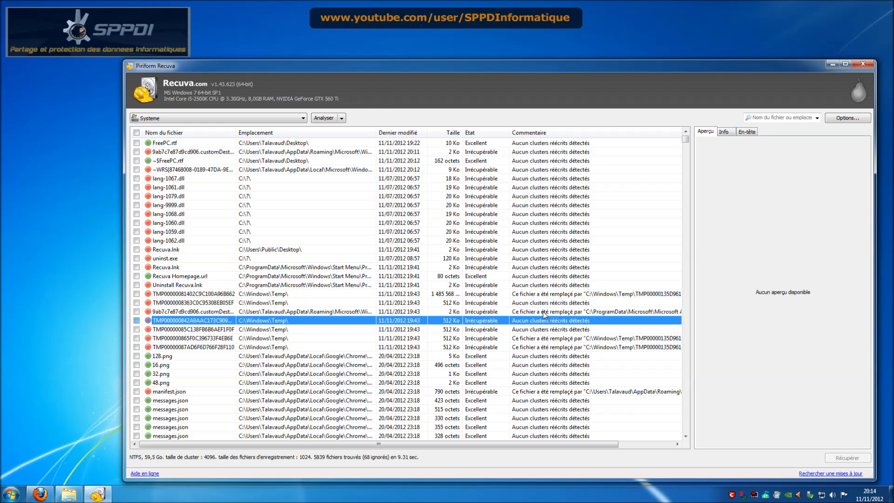
pyautogui.click(496, 312)
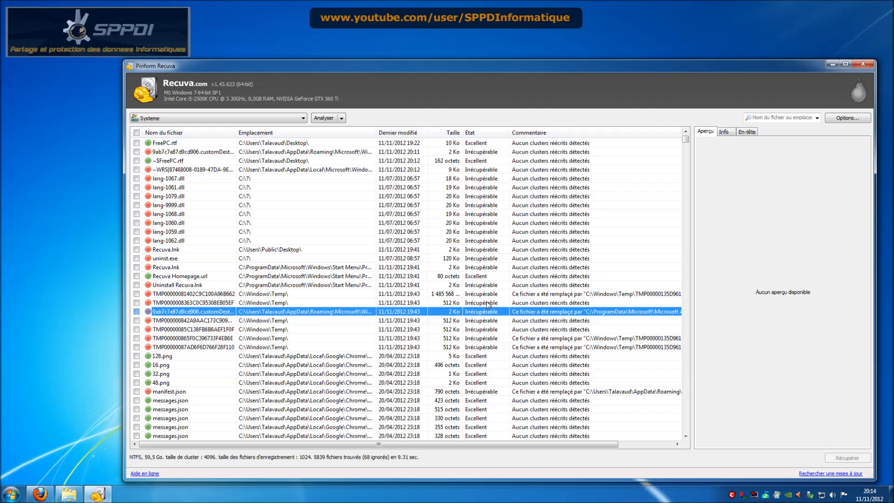
# - Select the first TMP file in C:\Windows\Temp\ and widen the Taille column to show its full size
pyautogui.click(487, 304)
pyautogui.click(490, 295)
pyautogui.moveTo(460, 132); pyautogui.dragTo(475, 133)
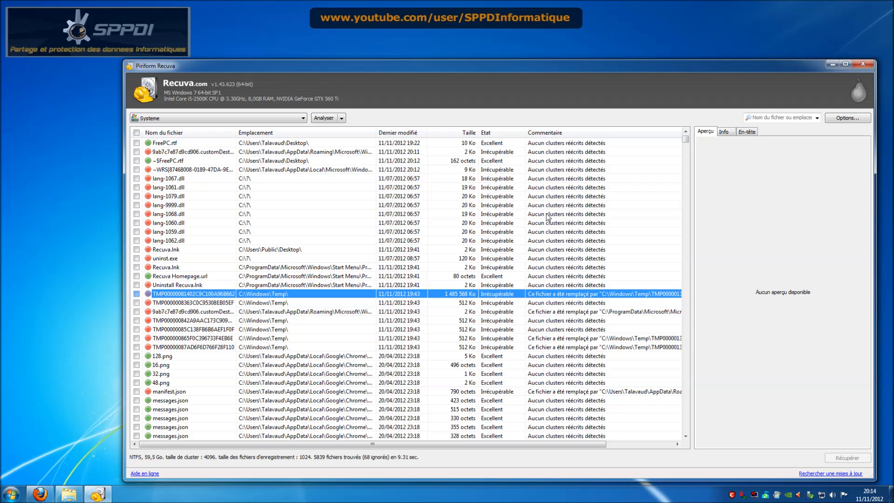
pyautogui.click(466, 216)
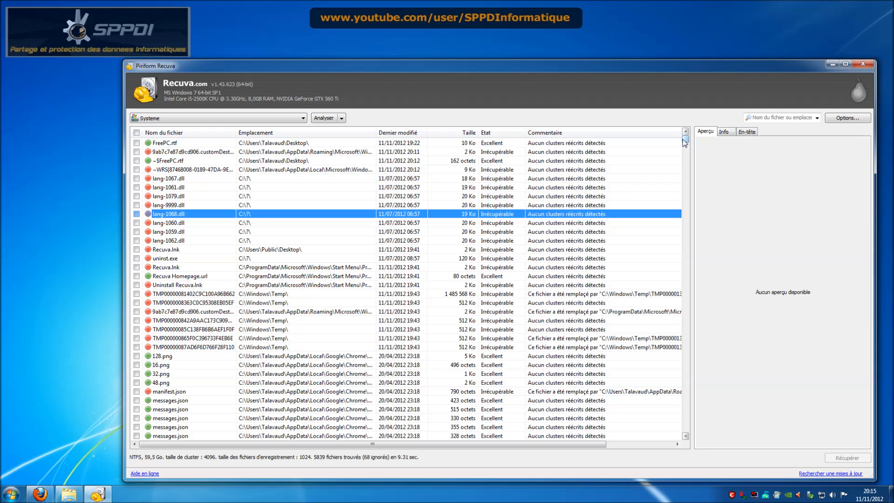
pyautogui.press('Up')
pyautogui.press('Up')
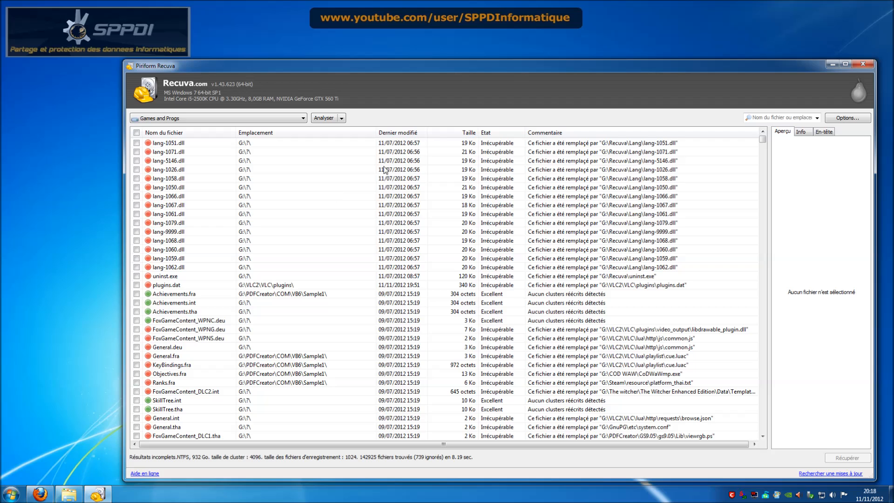
pyautogui.moveTo(453, 67); pyautogui.dragTo(436, 63)
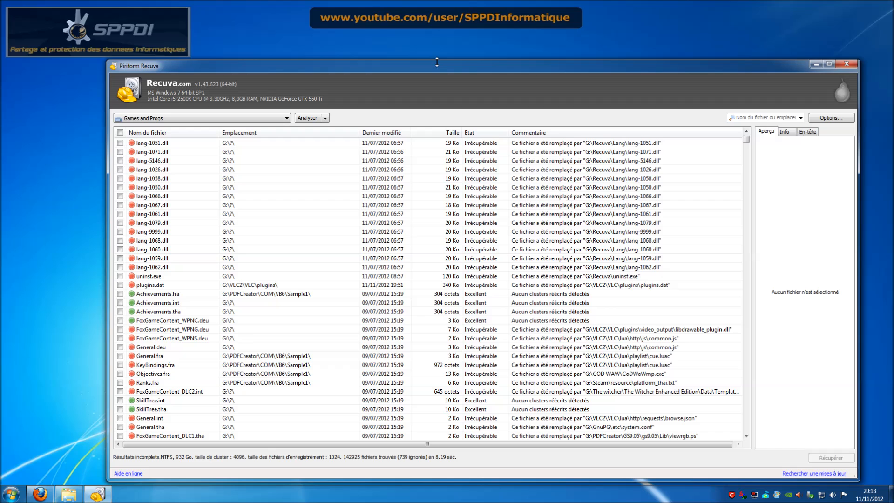
pyautogui.moveTo(436, 62); pyautogui.dragTo(437, 65)
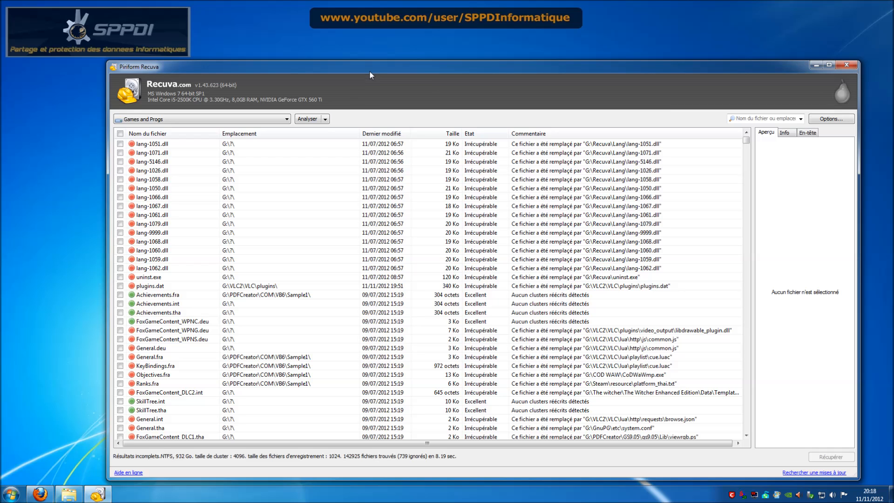
pyautogui.moveTo(374, 67); pyautogui.dragTo(353, 66)
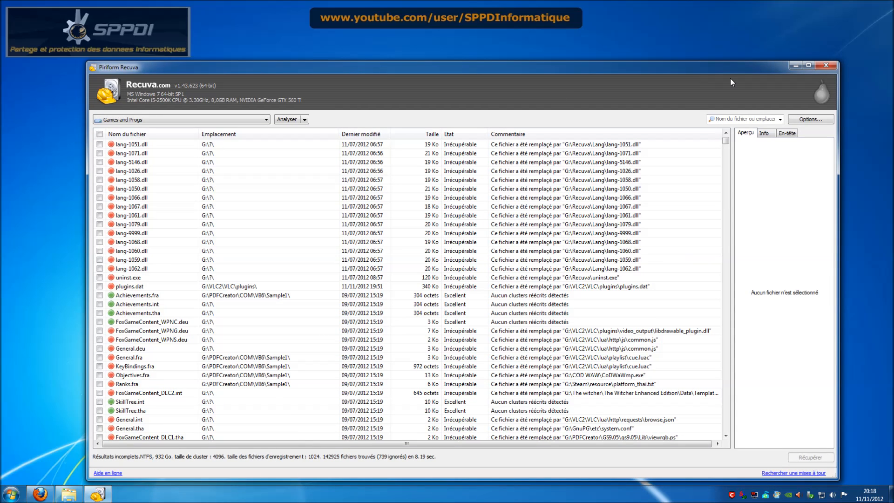